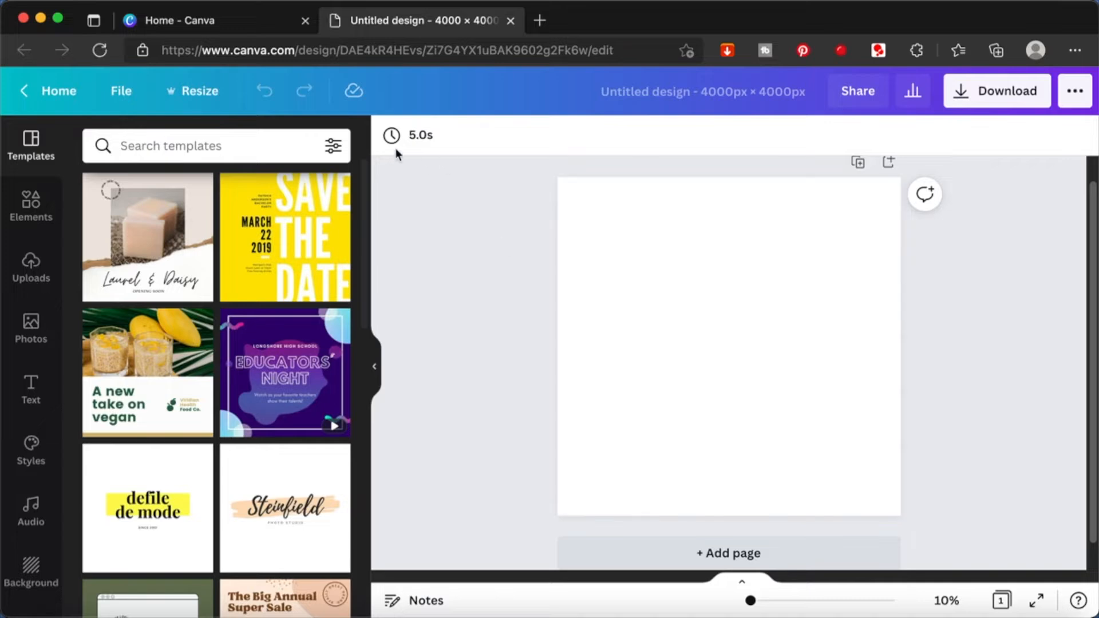
- Set the blank page's background to the dark green from the terracotta palette
left_click(759, 271)
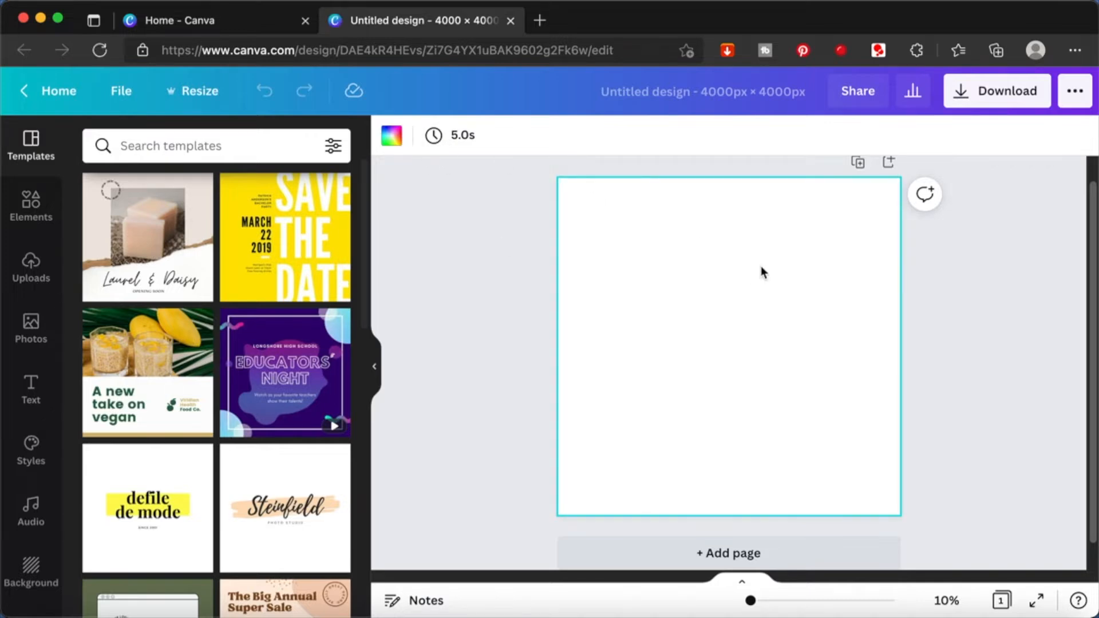
left_click(391, 136)
left_click(338, 354)
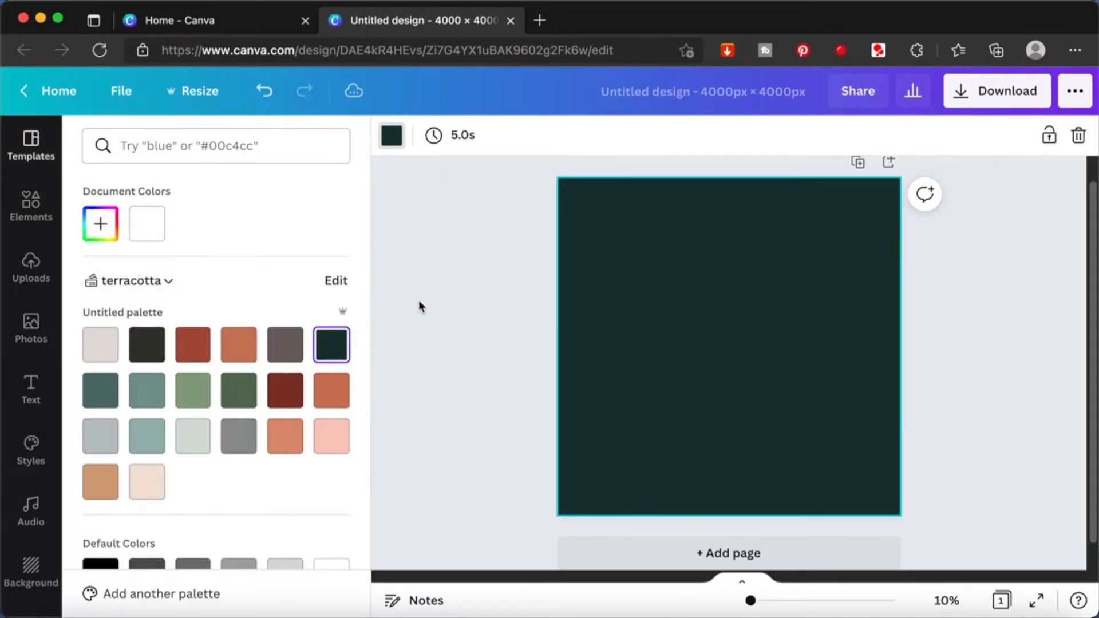
left_click(416, 302)
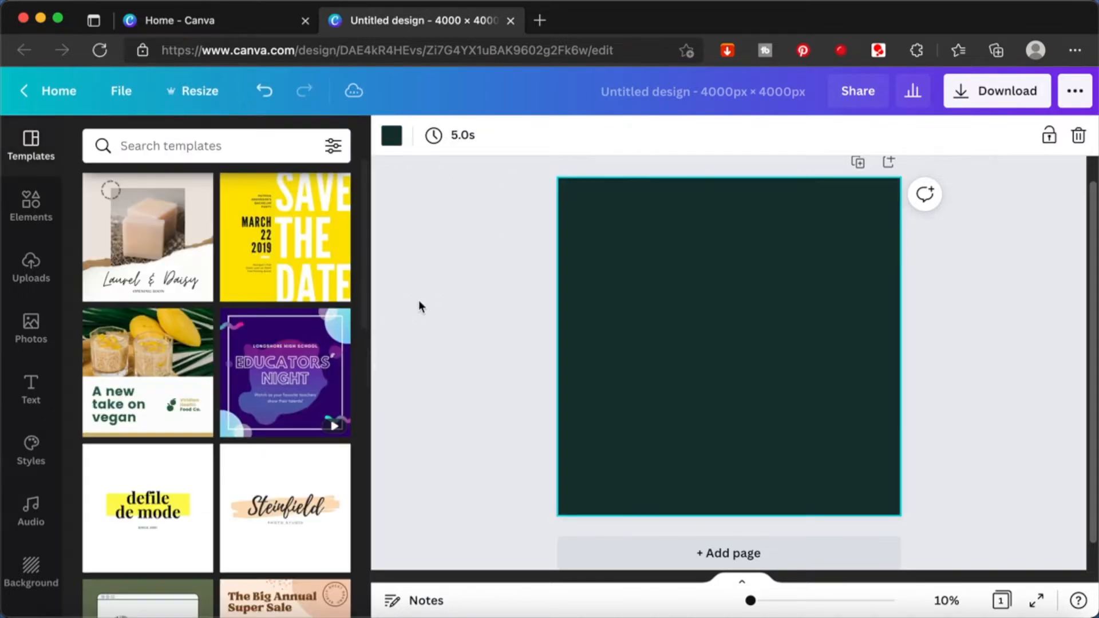
- Search the photos for "cat" and add the picture of the crouching blue-eyed tabby cat to the page
left_click(31, 331)
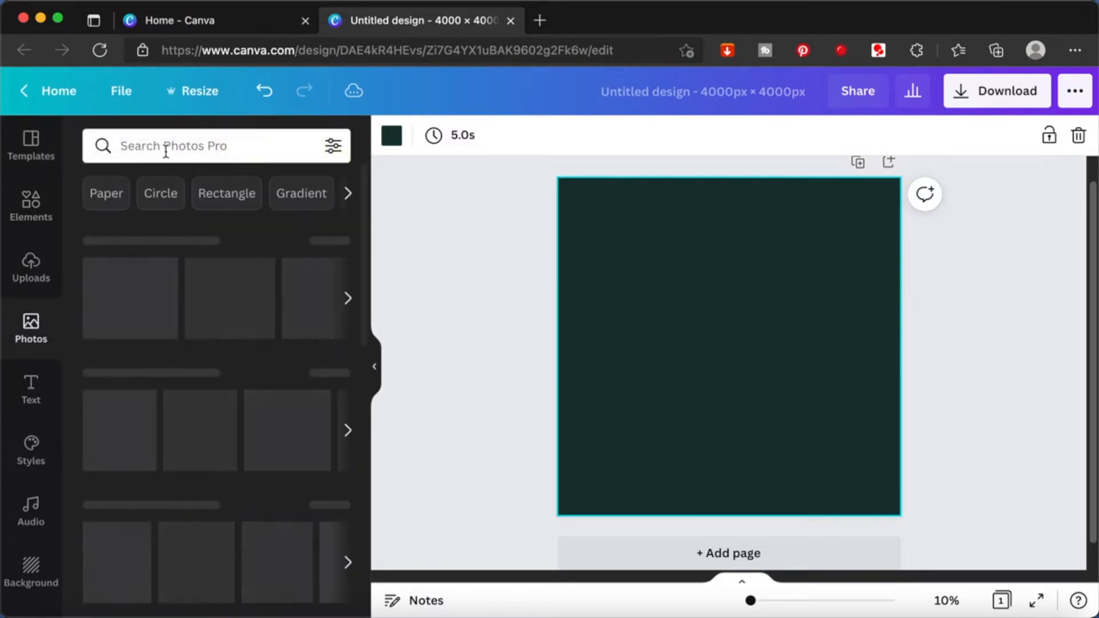
left_click(167, 139)
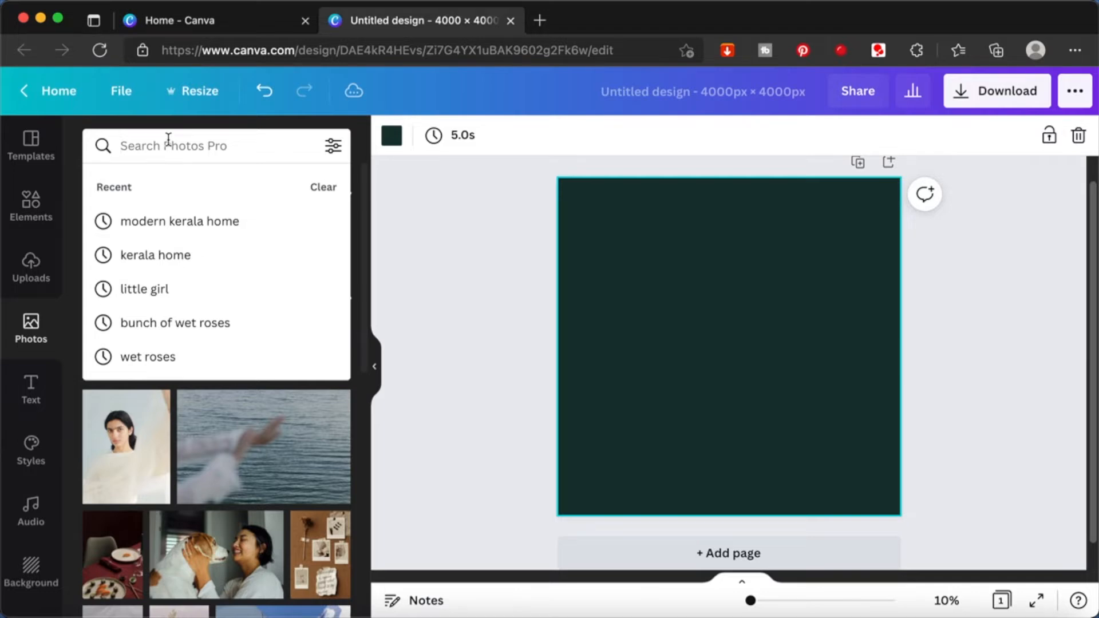
type("cat")
key("Return")
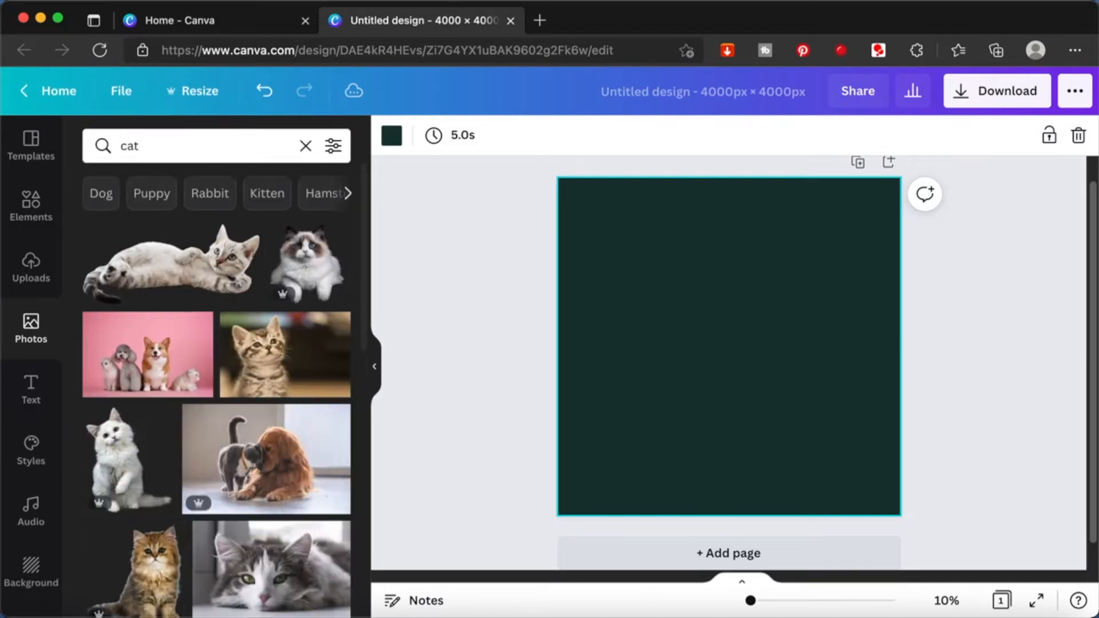
scroll(224, 498, "down", 3)
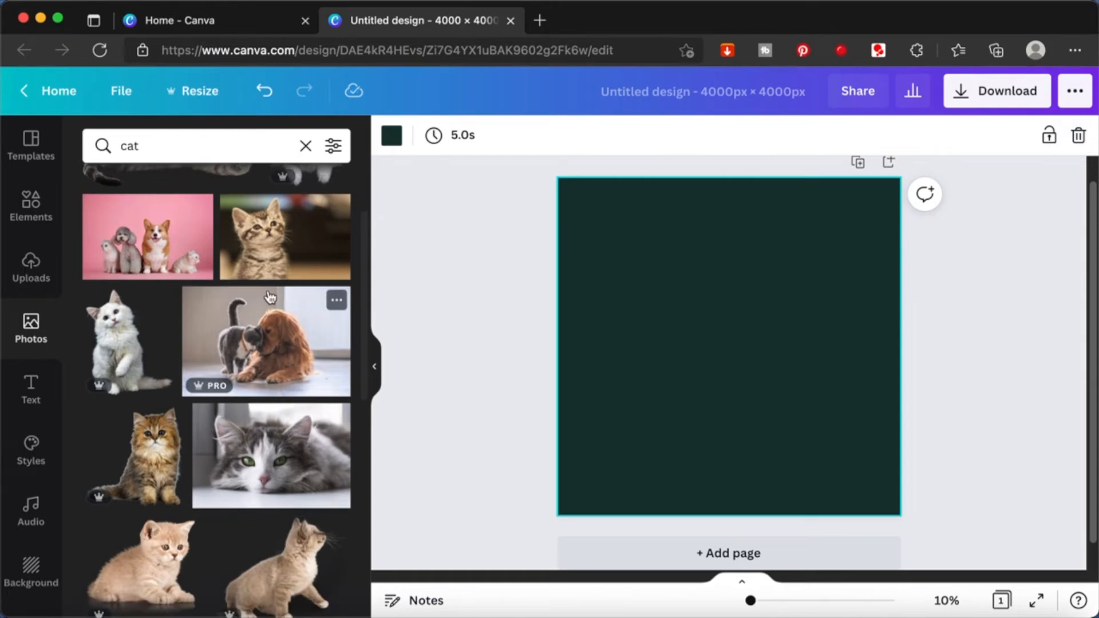
scroll(266, 481, "down", 8)
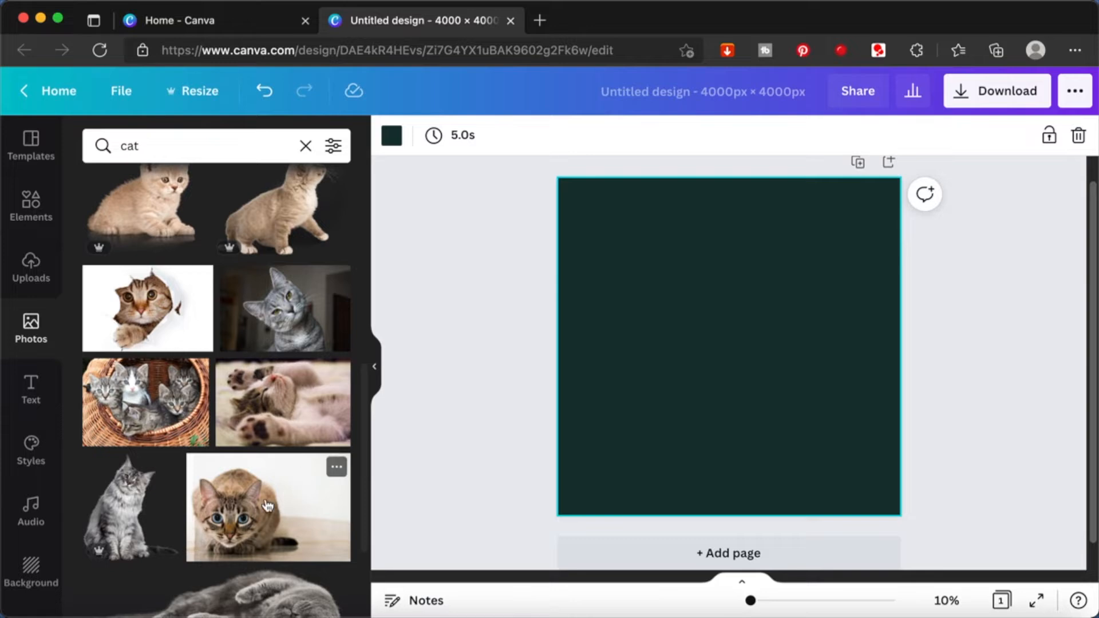
left_click(297, 522)
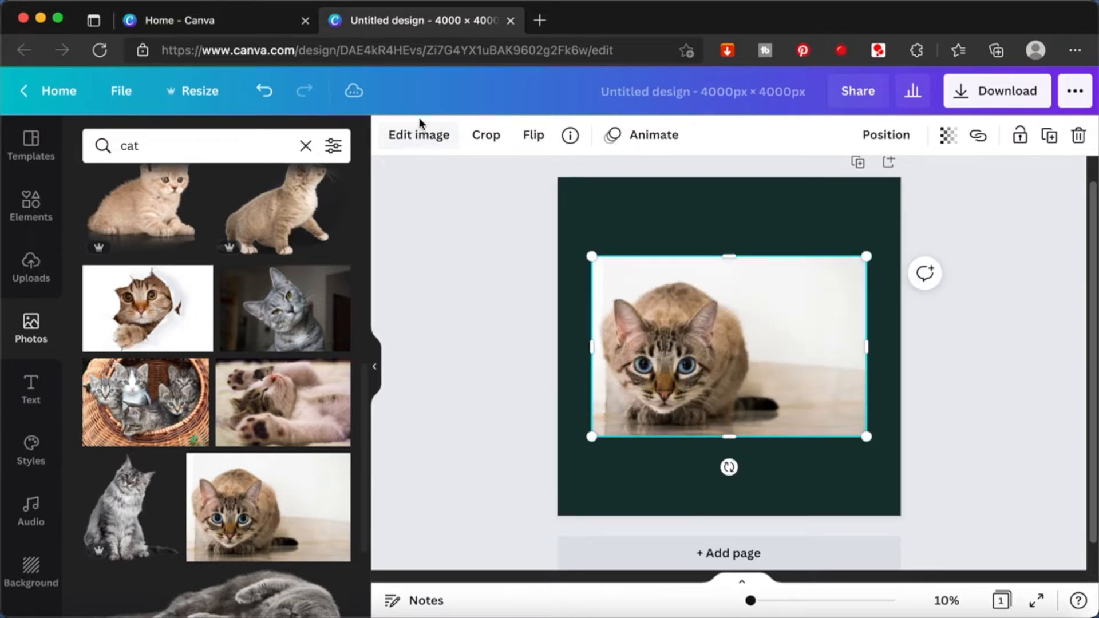
- Remove the background of the cat photo with Background Remover
left_click(432, 140)
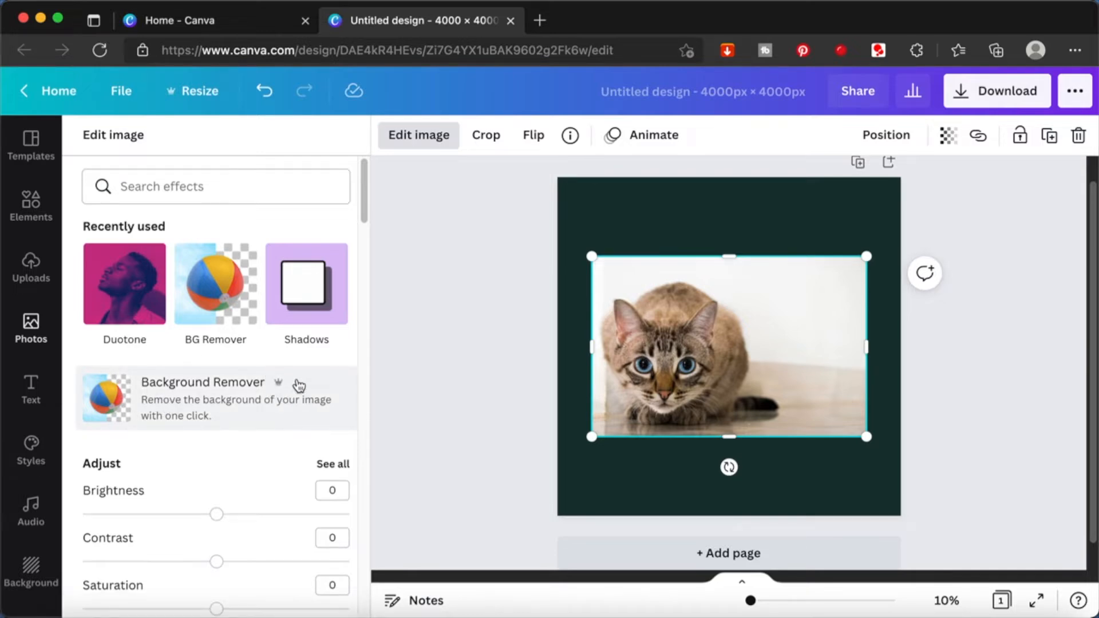
left_click(236, 309)
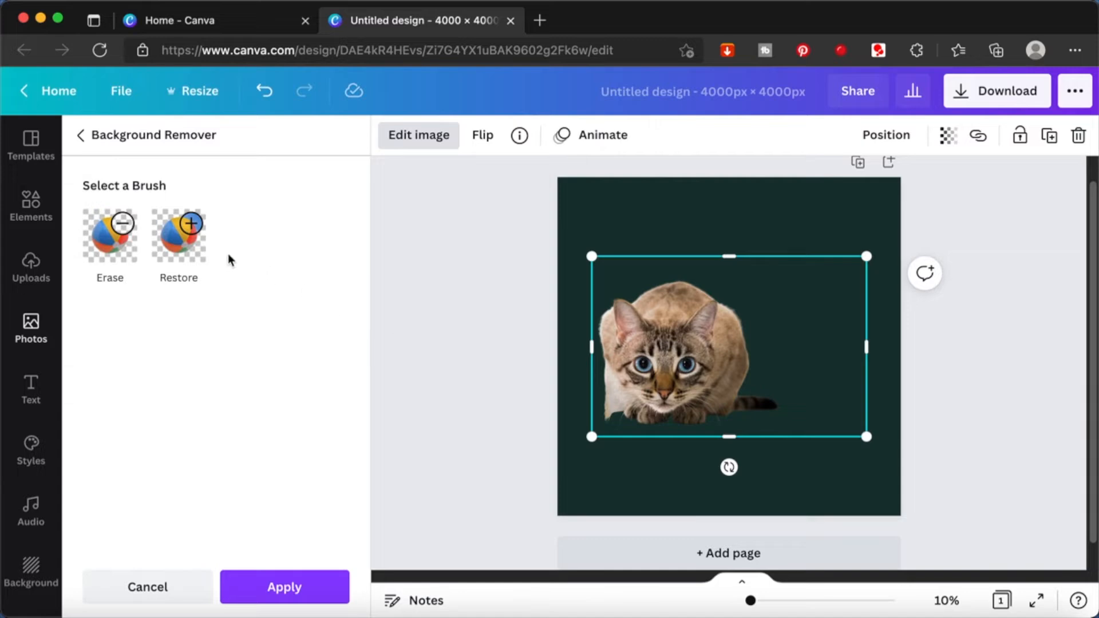
- Erase the leftover background around the cat's lower body with the Erase brush at size 25 and apply the cutout
left_click(96, 254)
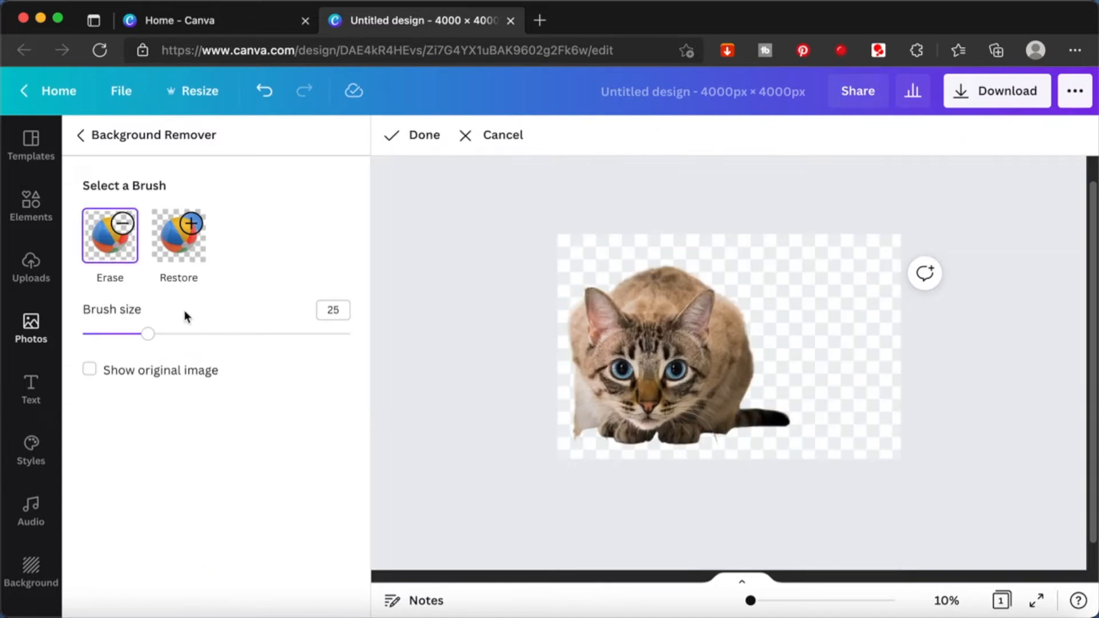
left_click(192, 261)
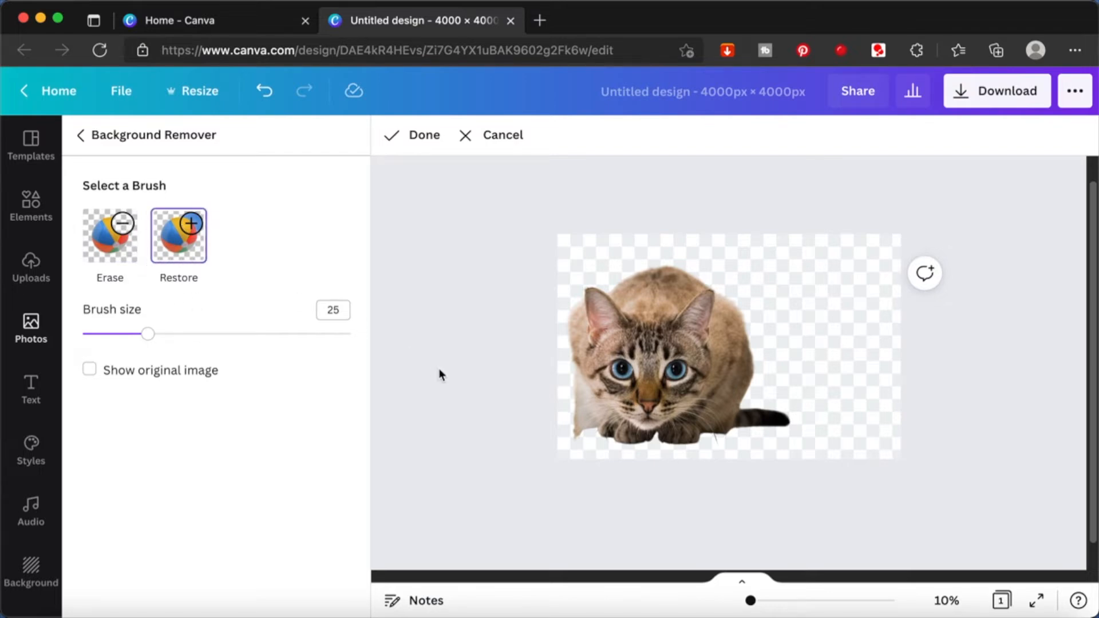
left_click(122, 256)
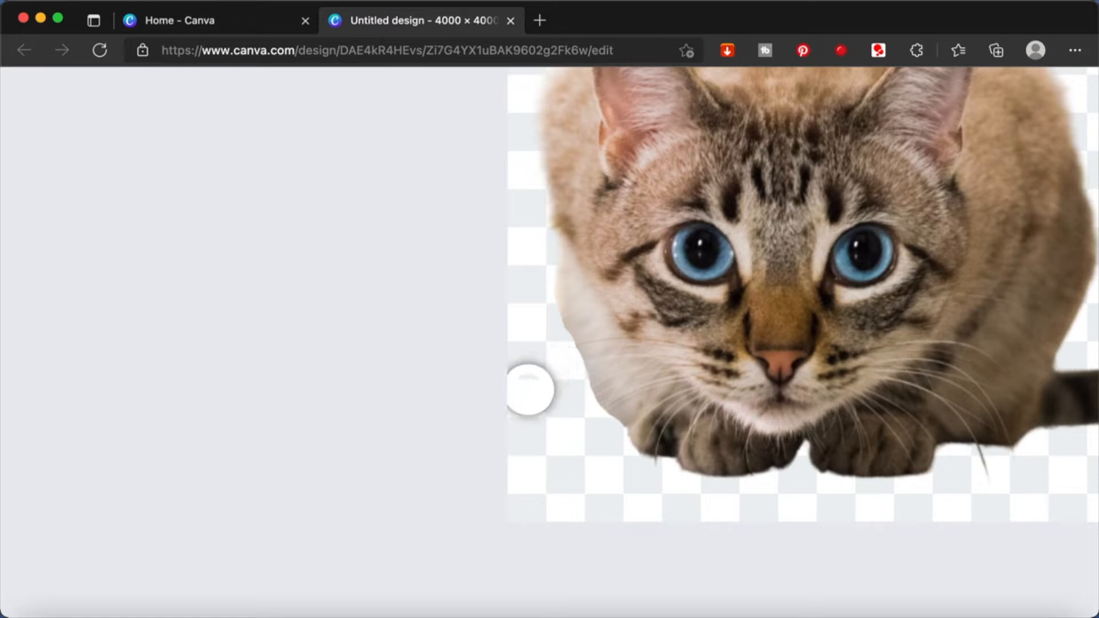
scroll(538, 381, "down", 3)
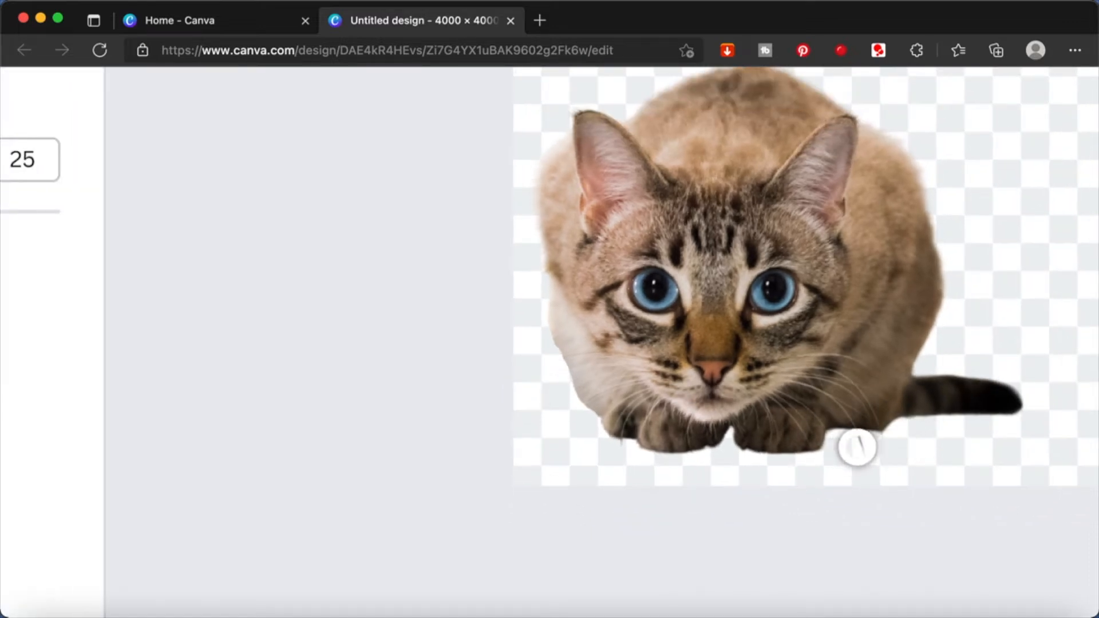
scroll(889, 447, "up", 3)
scroll(890, 447, "up", 1)
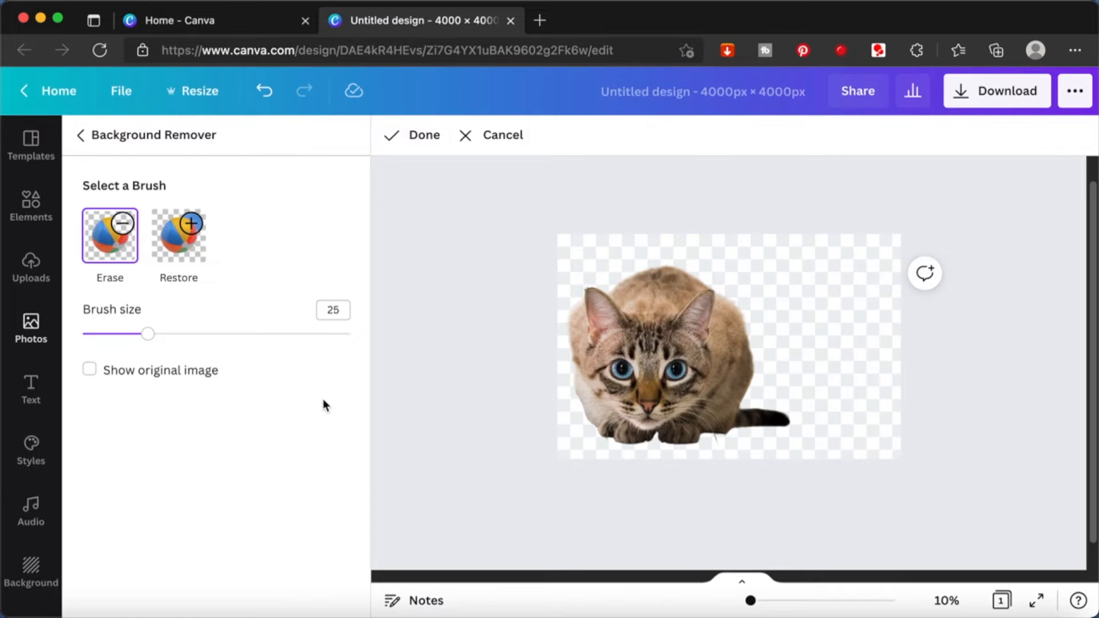
left_click(422, 143)
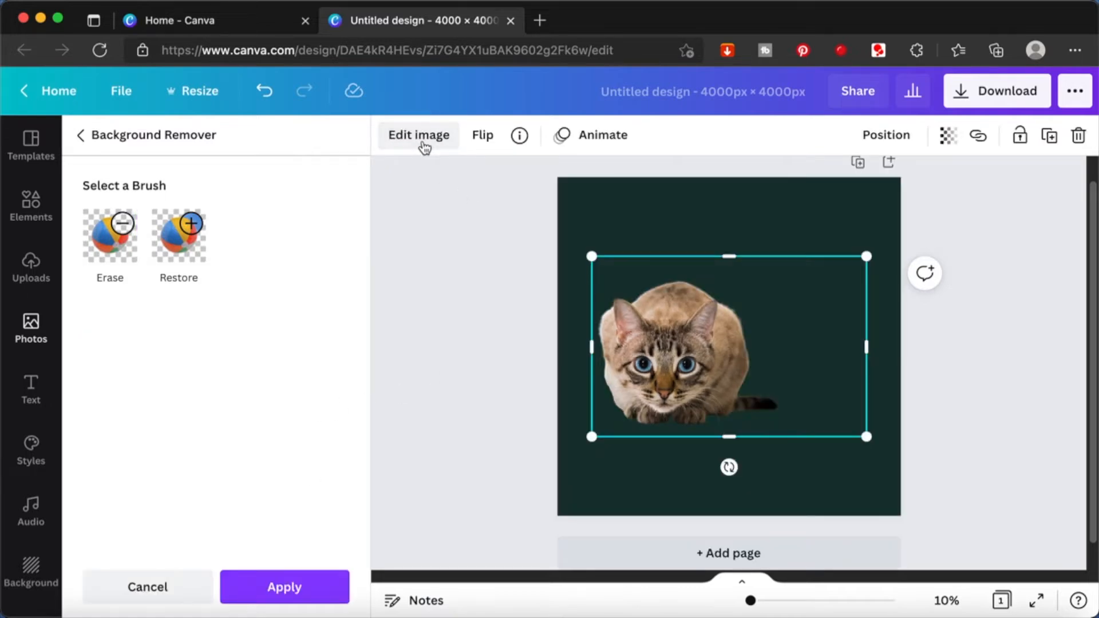
left_click(294, 581)
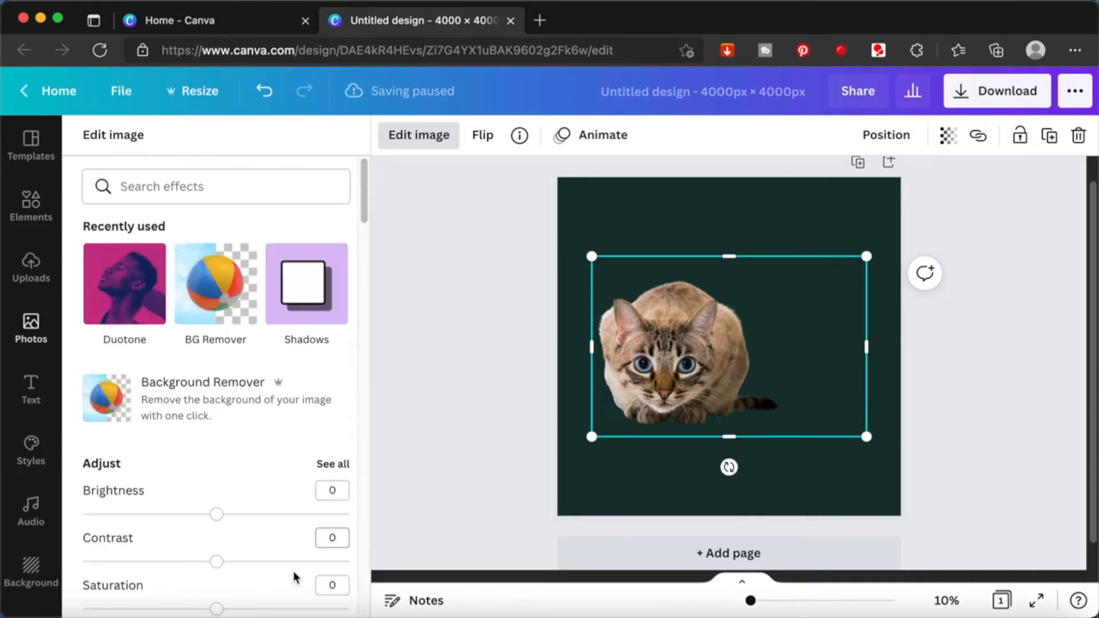
left_click(466, 394)
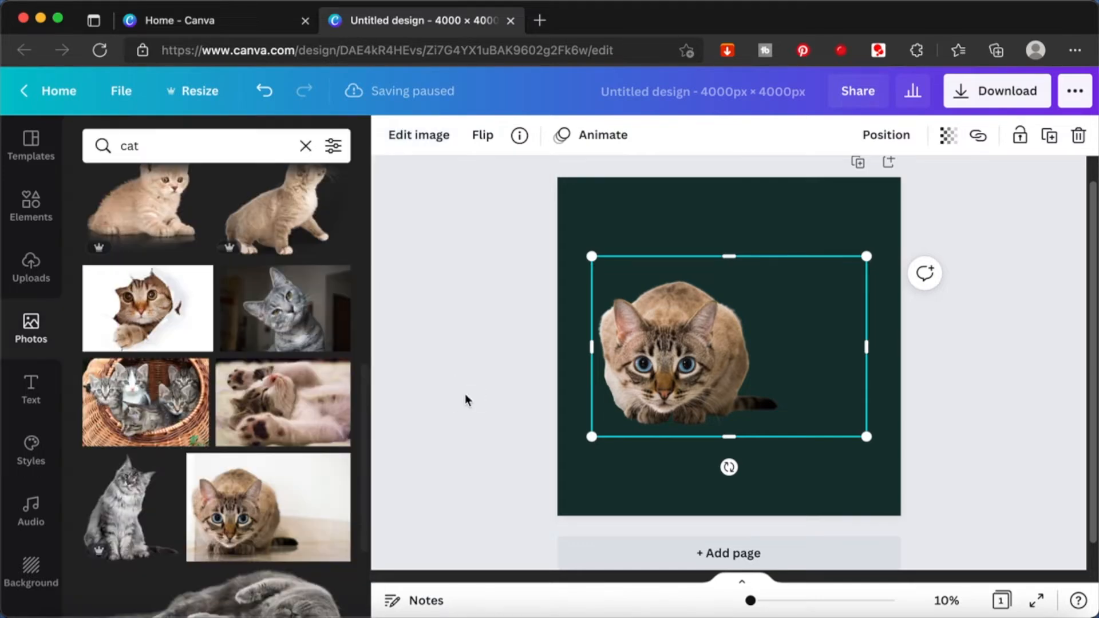
left_click(465, 399)
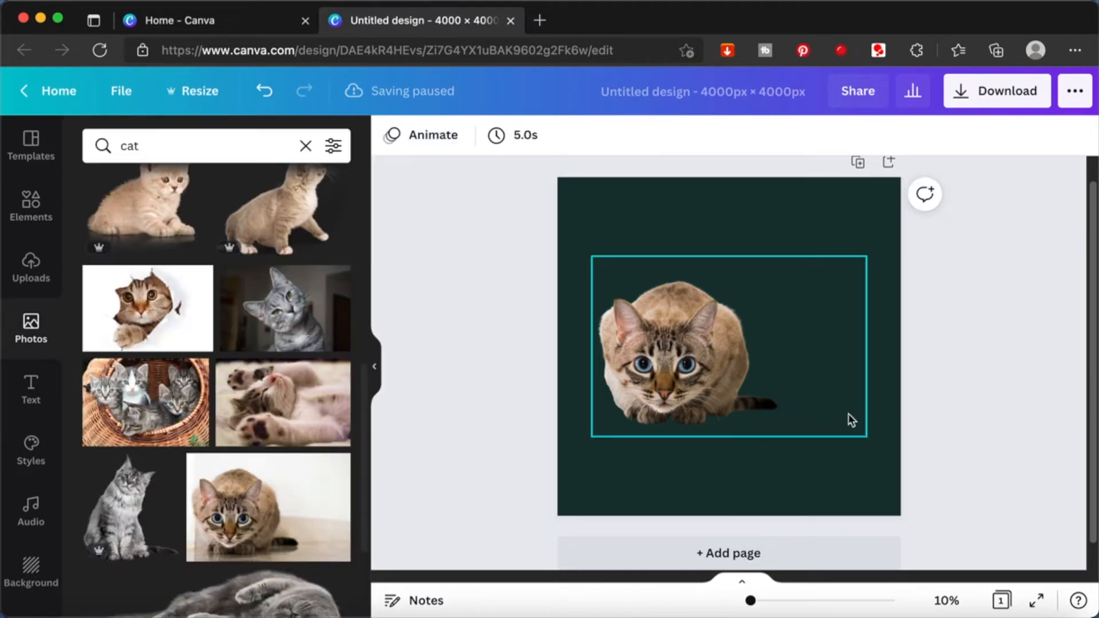
- Crop the empty area on the right of the cat cutout so the frame ends just past the tail
left_click(703, 373)
left_click_drag(867, 346, 785, 364)
left_click(970, 342)
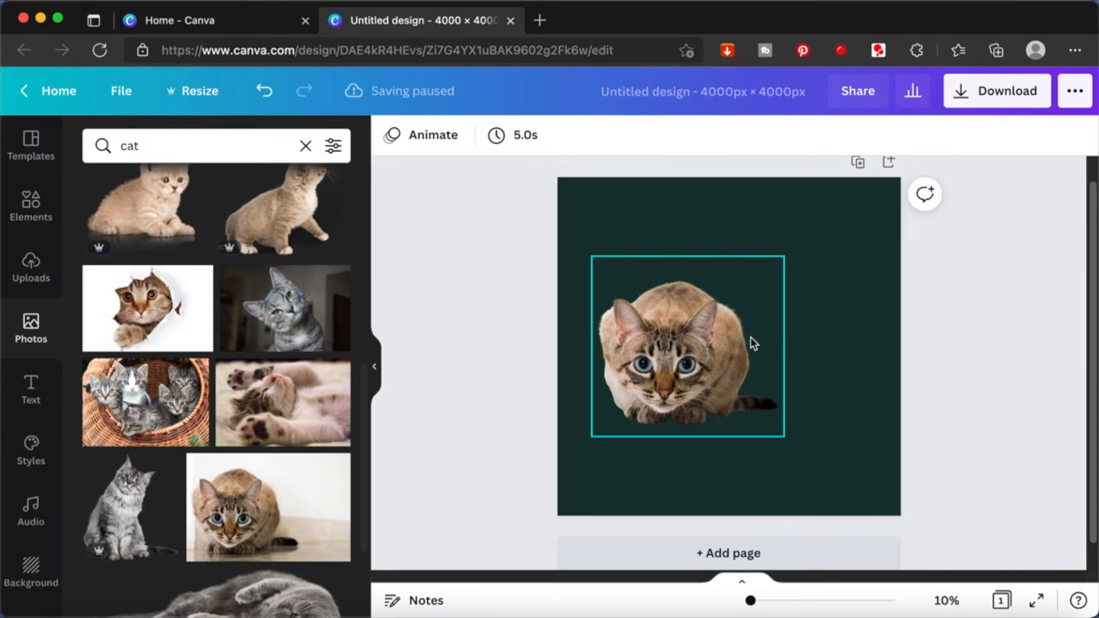
left_click(721, 358)
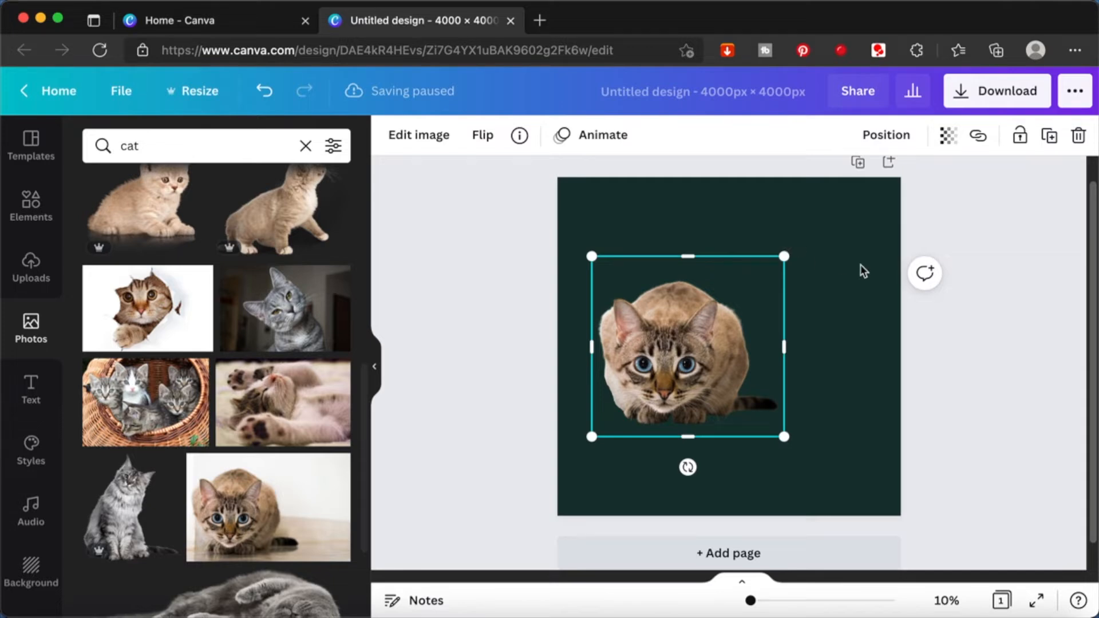
left_click(982, 365)
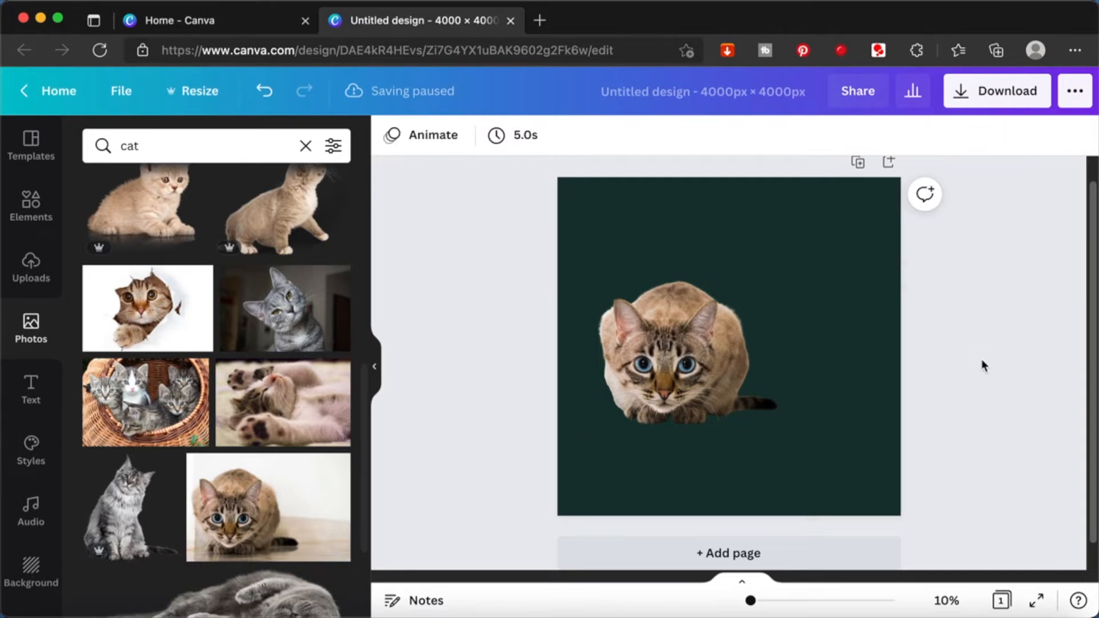
- Place a copy of the cat cutout in the page's upper right corner and move the original toward the lower left
left_click(665, 372)
left_click_drag(663, 356, 766, 285)
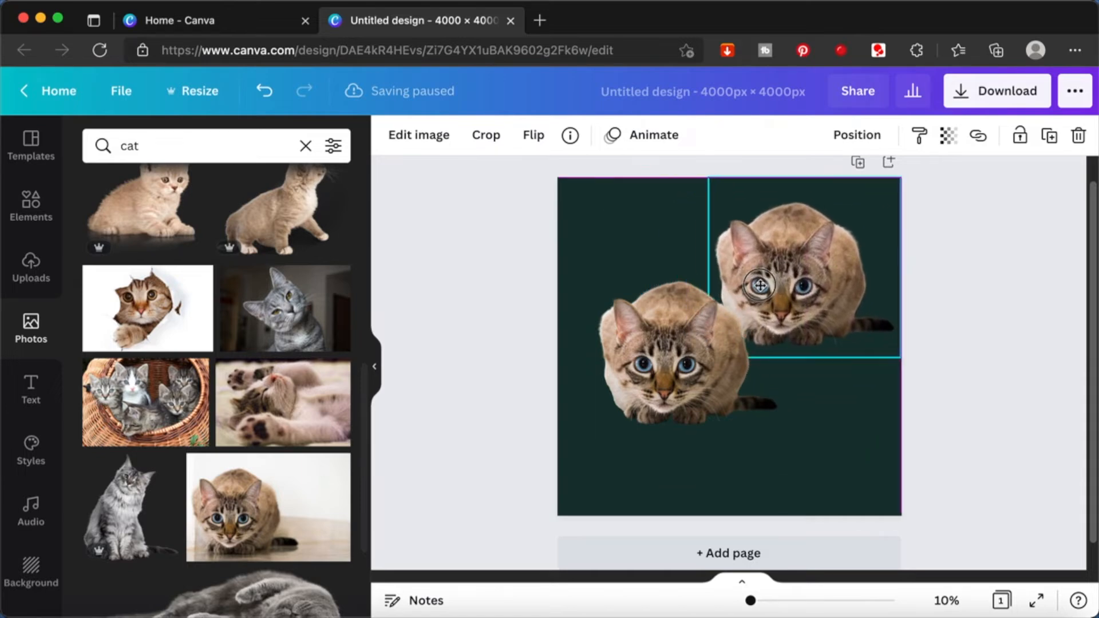
left_click(650, 358)
left_click_drag(649, 358, 616, 392)
left_click(945, 458)
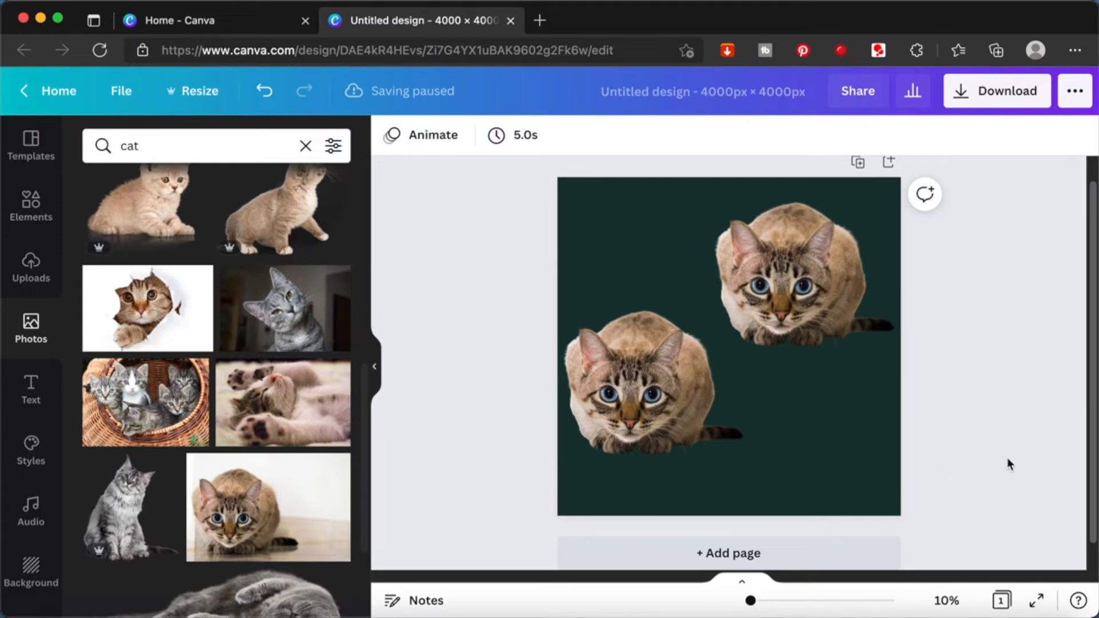
- Add a new page and insert the pink-background photo of dogs and cats found by searching the elements for "cat"
scroll(1008, 464, "down", 1)
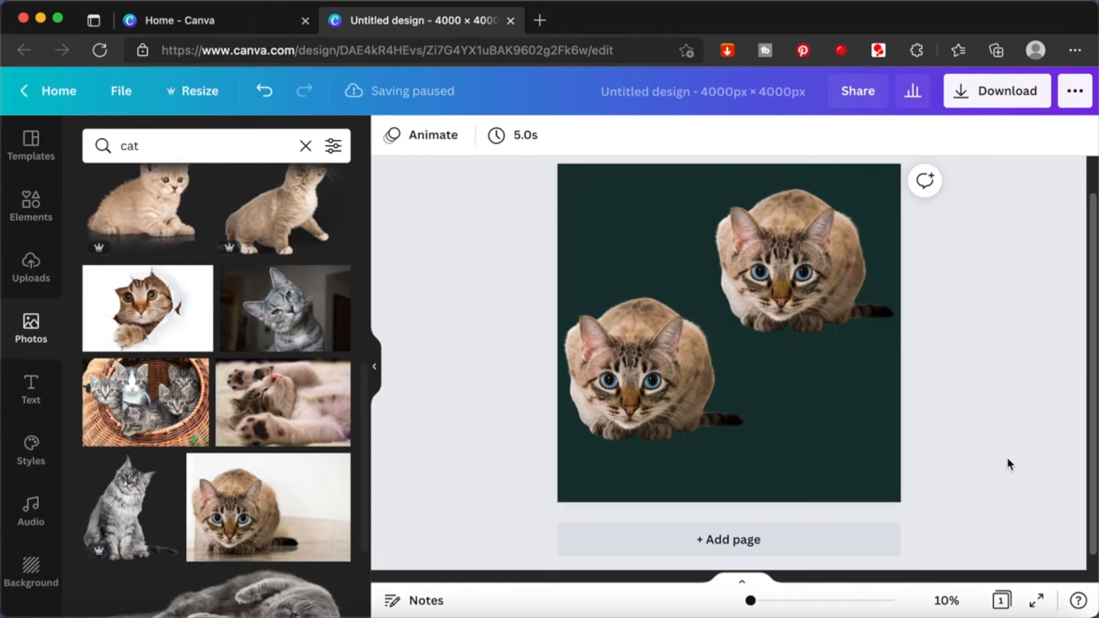
left_click(788, 541)
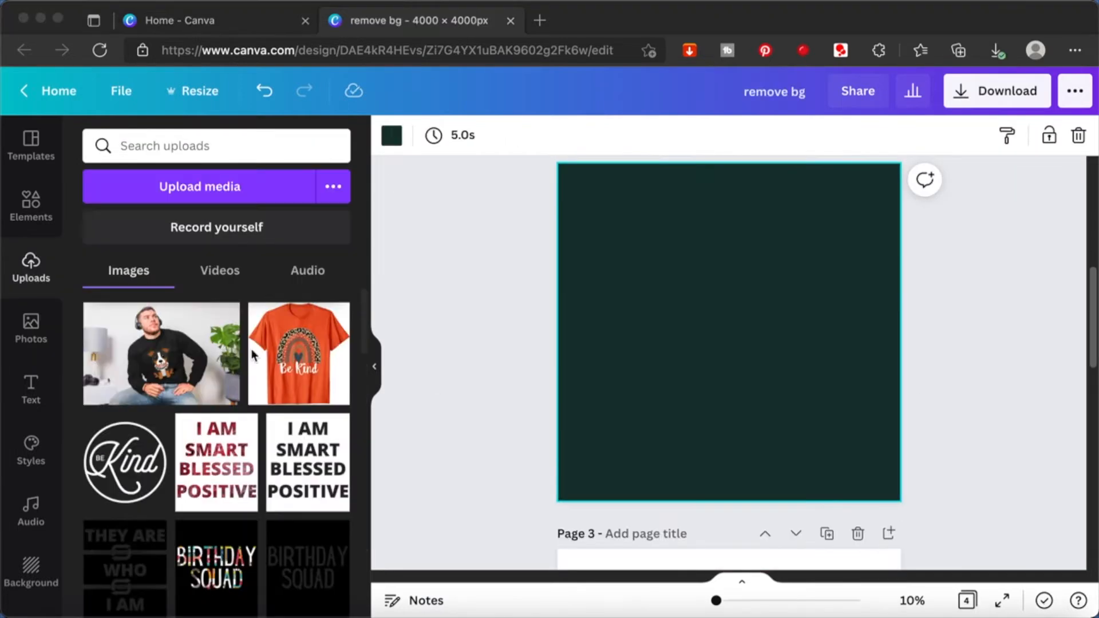
left_click(28, 205)
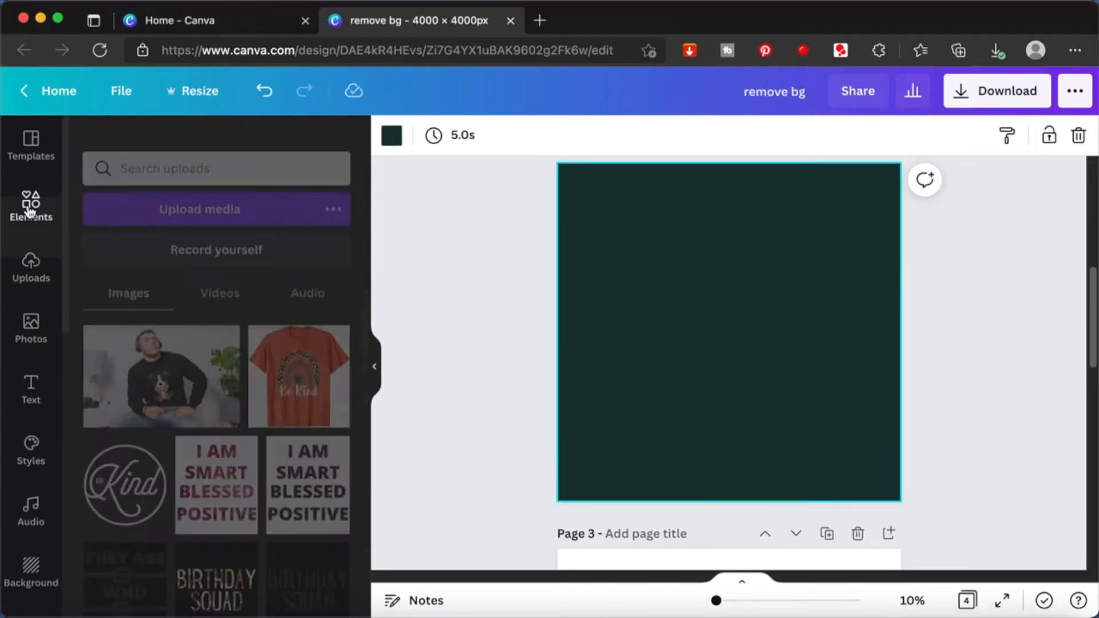
left_click(201, 143)
type("cat")
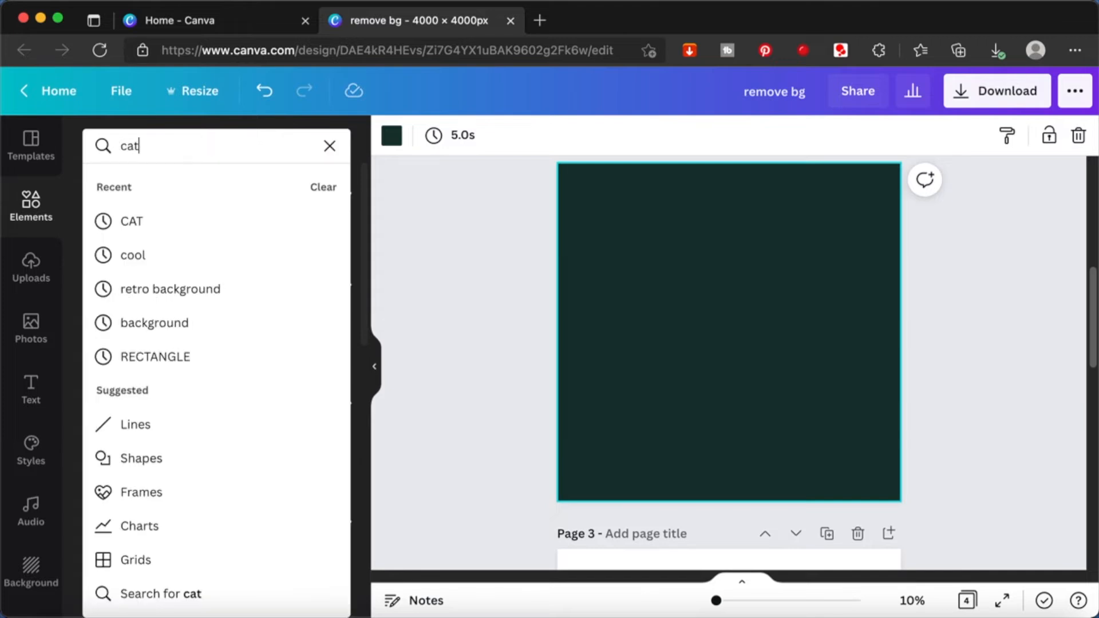
key("Return")
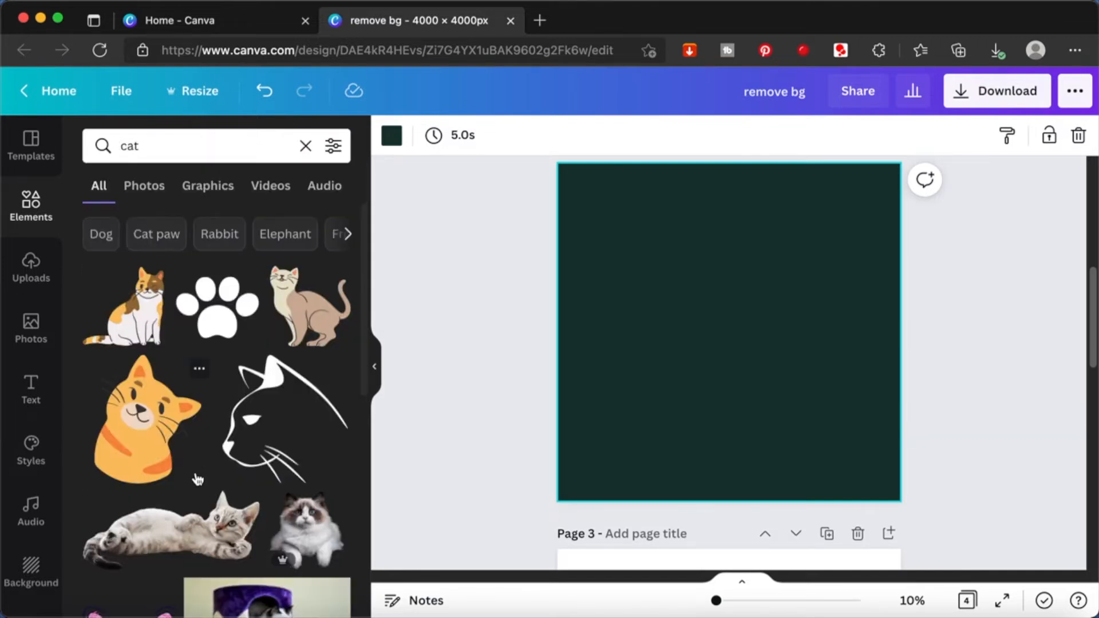
scroll(197, 478, "down", 10)
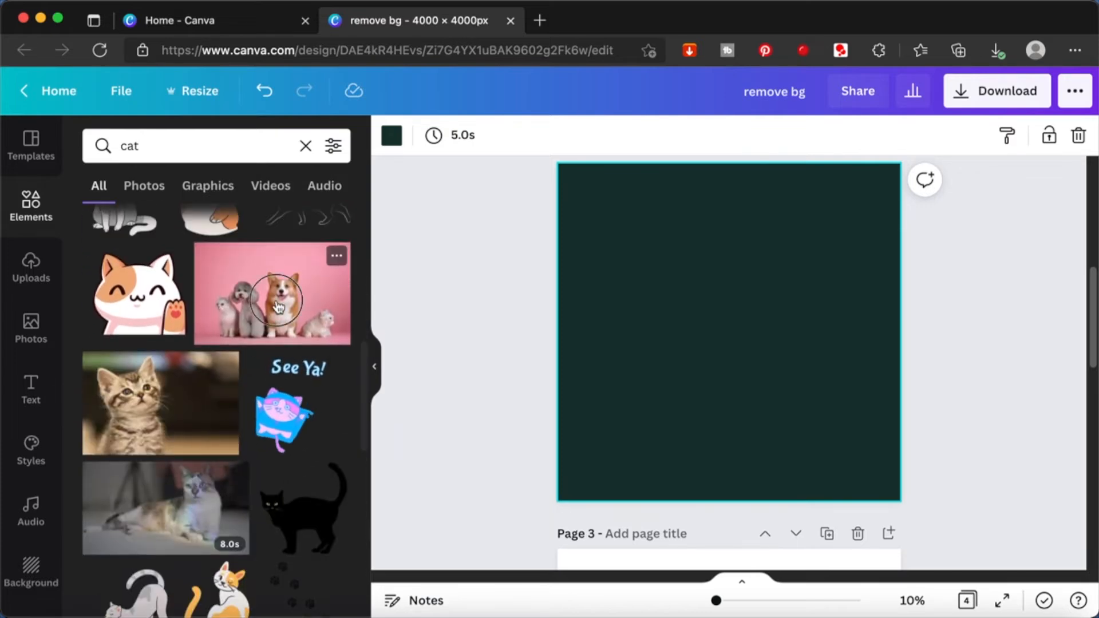
left_click(278, 306)
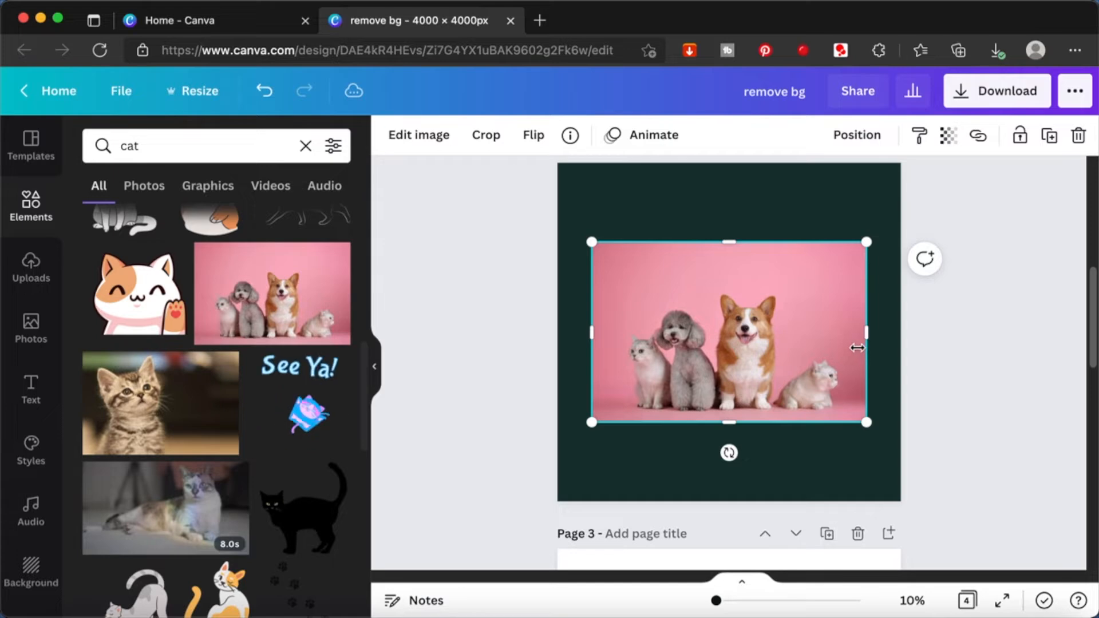
- Remove the pink background from the photo of dogs and cats with Background Remover and apply the result
left_click(430, 141)
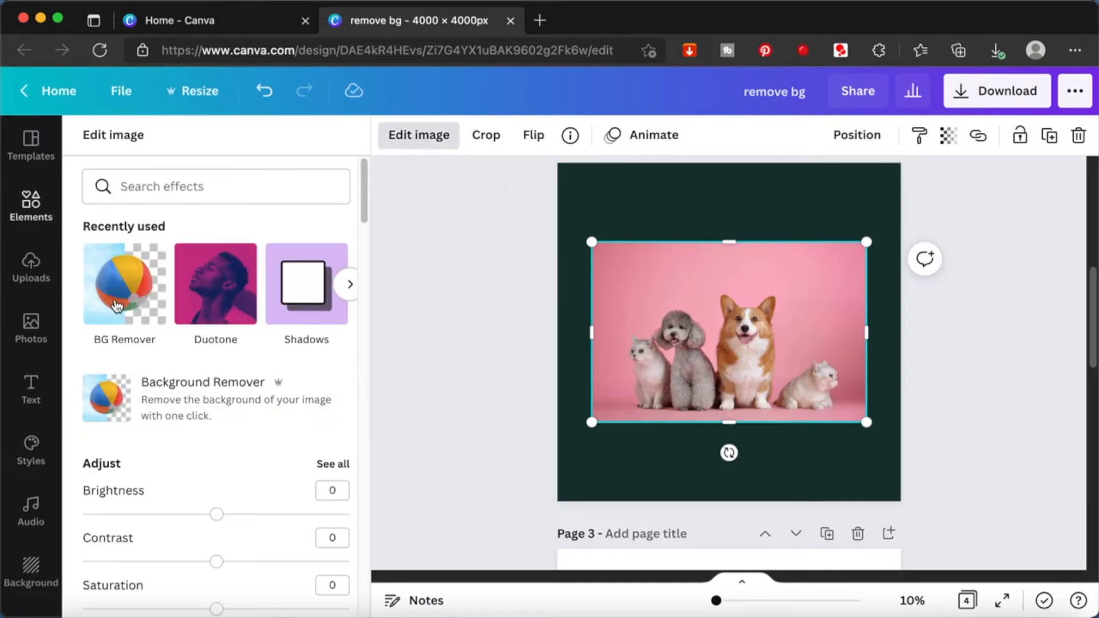
left_click(117, 305)
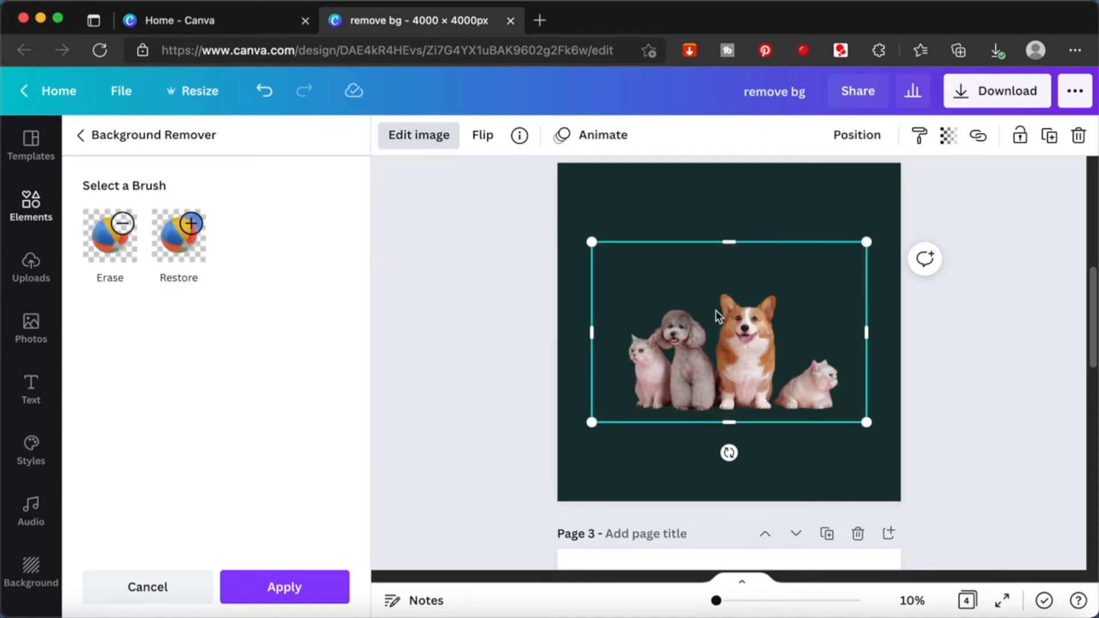
left_click(300, 598)
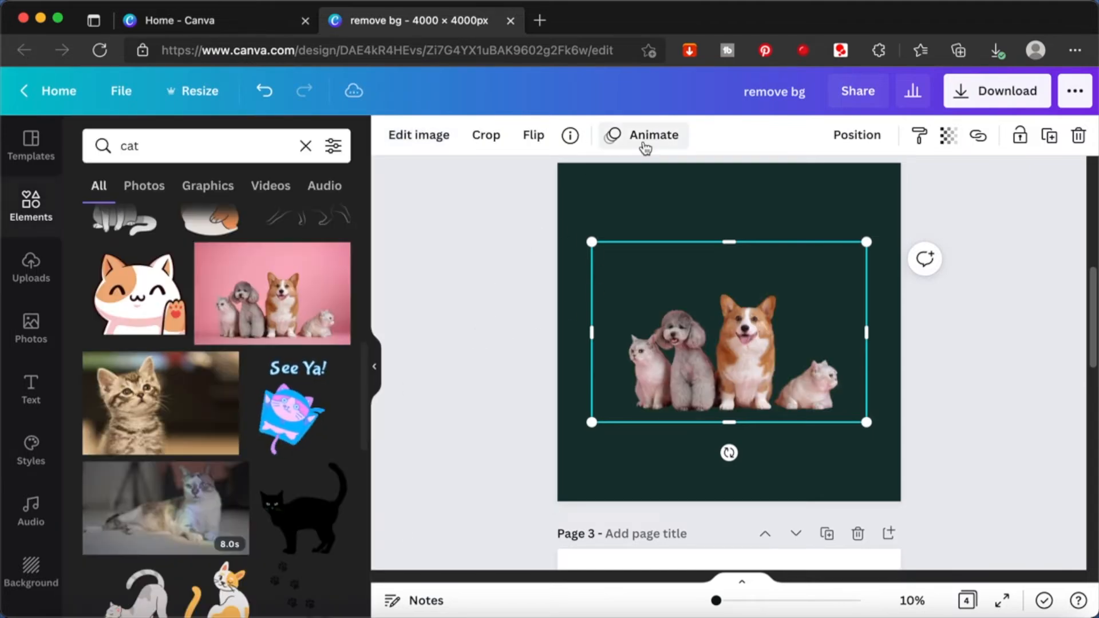
- Change the page background behind the dogs-and-cats cutout from dark green to white
left_click(609, 201)
left_click(382, 139)
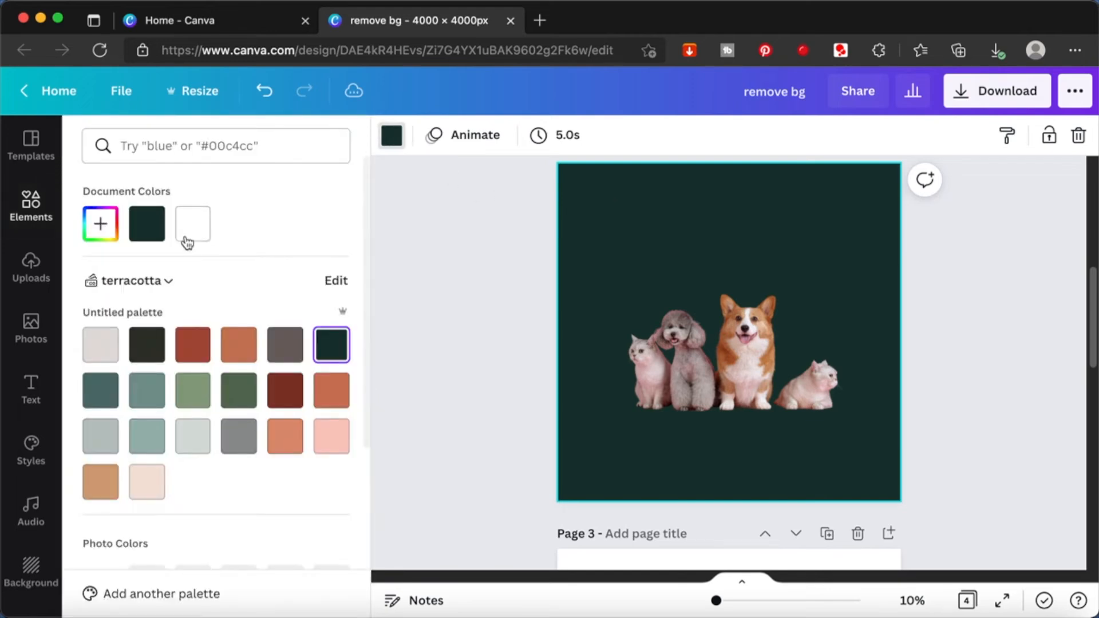
left_click(193, 226)
left_click(887, 362)
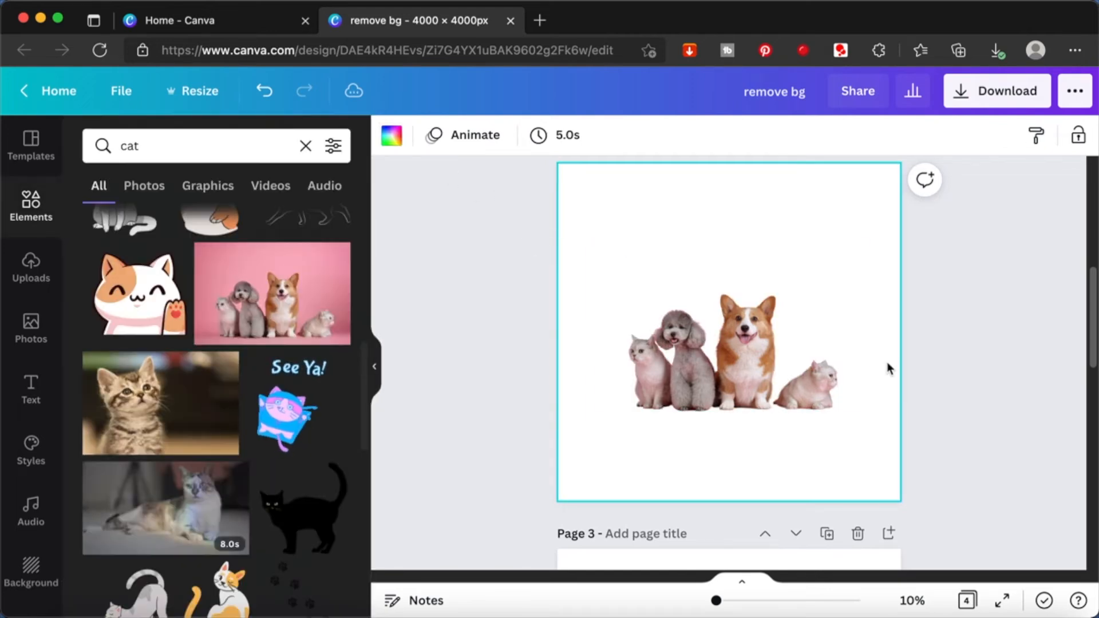
scroll(778, 382, "up", 10)
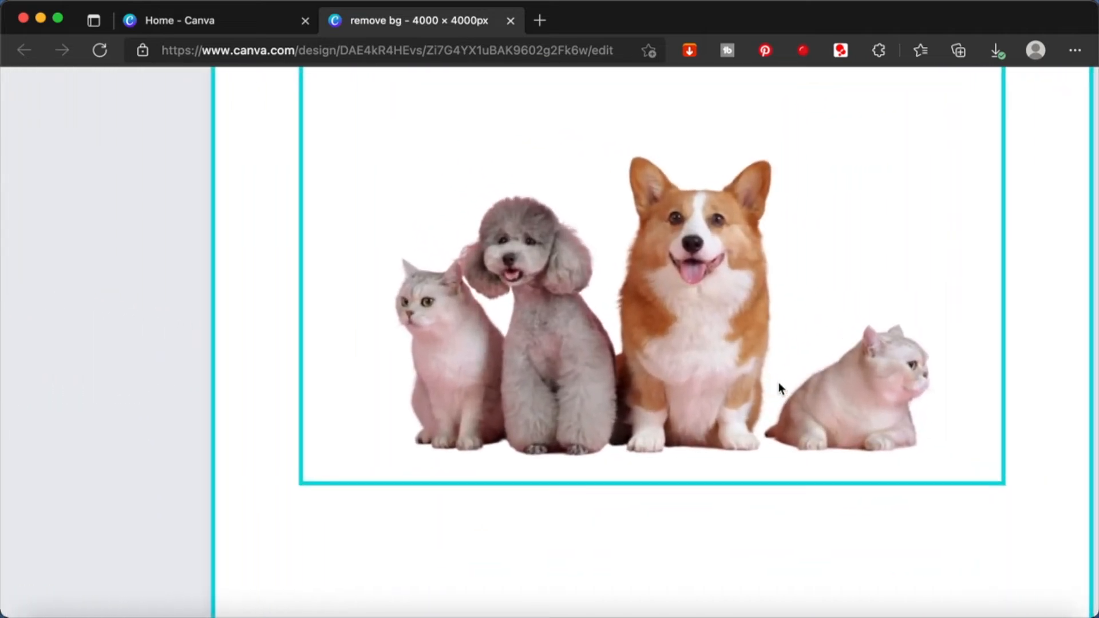
scroll(778, 382, "down", 10)
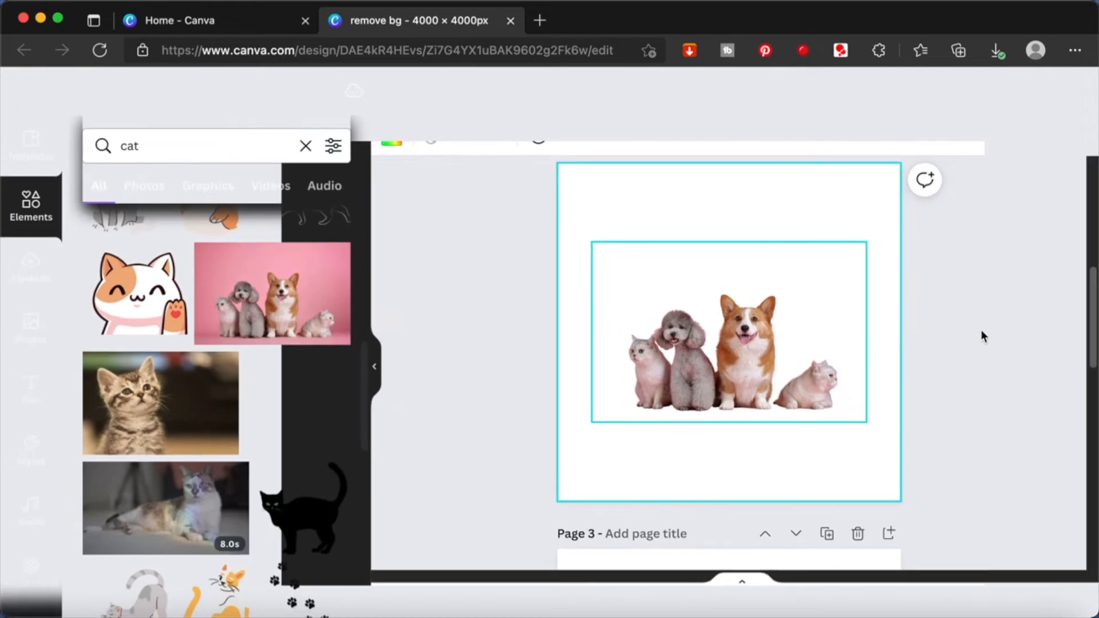
- Try cropping the dogs-and-cats cutout just past the corgi to drop the rightmost cat, and undo the crop
left_click(778, 373)
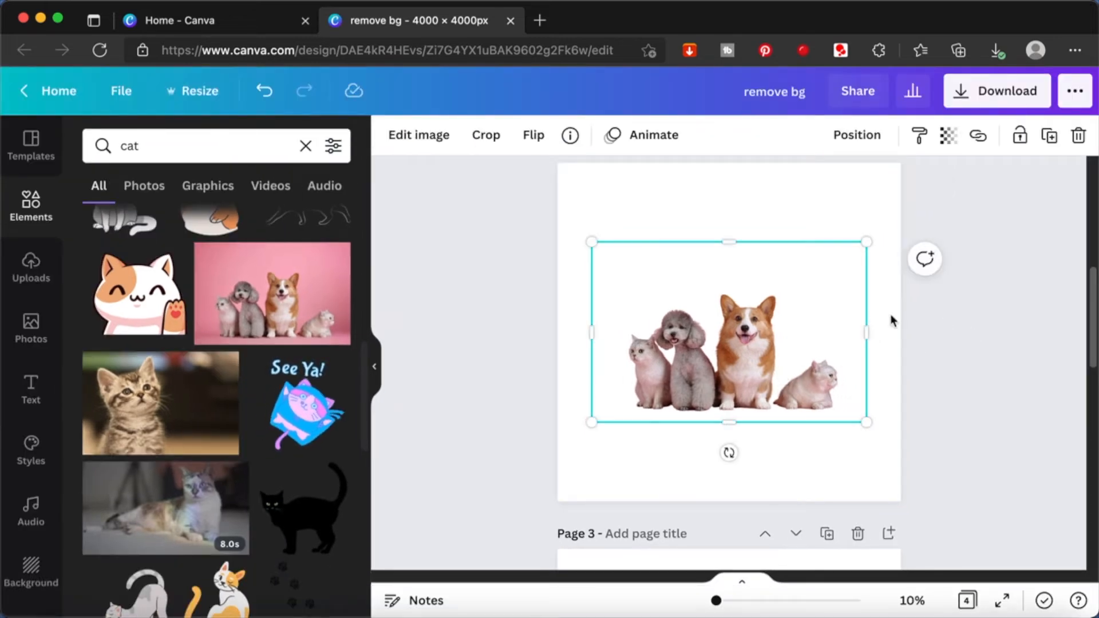
left_click_drag(869, 331, 776, 351)
left_click(821, 355)
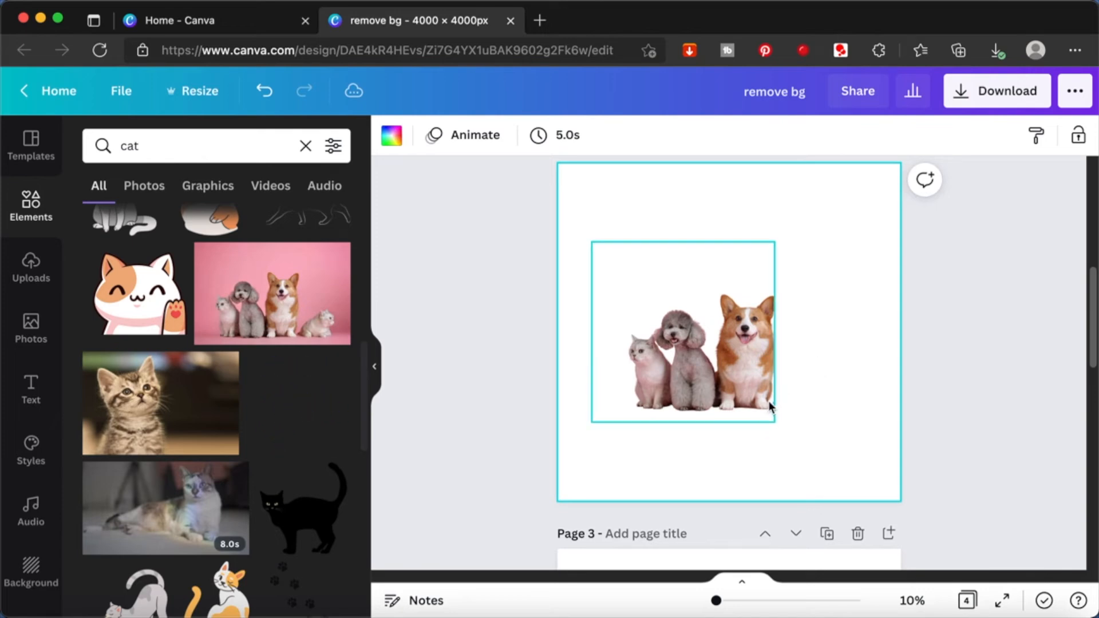
key("super+z")
left_click(985, 353)
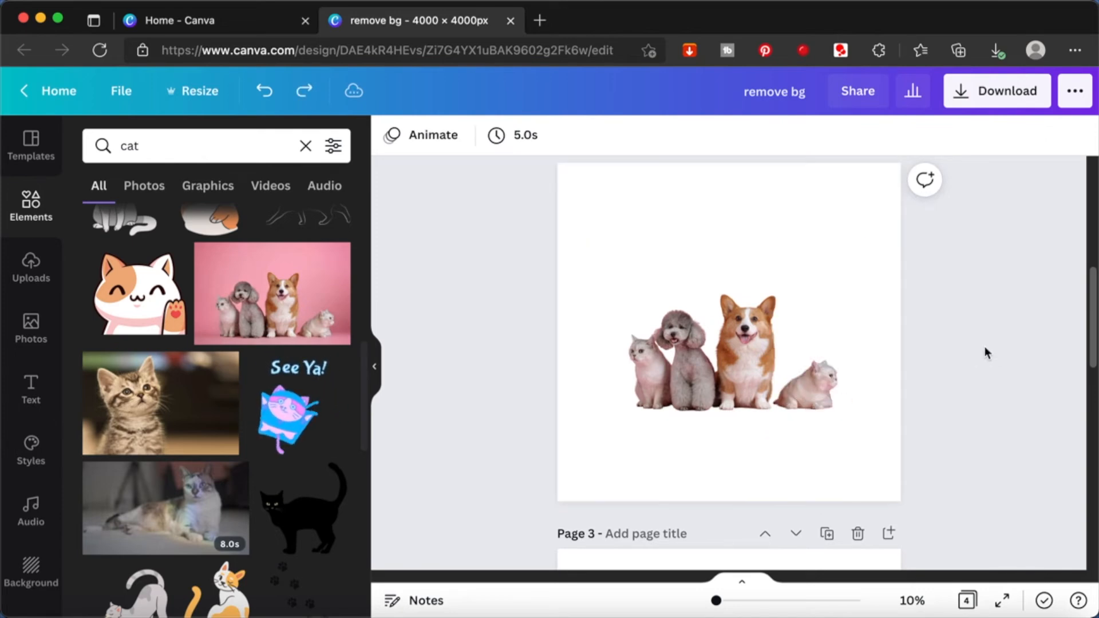
- Insert the "girl" photo of the smiling woman in a denim jacket sitting in a field onto blank page 3
scroll(984, 353, "down", 5)
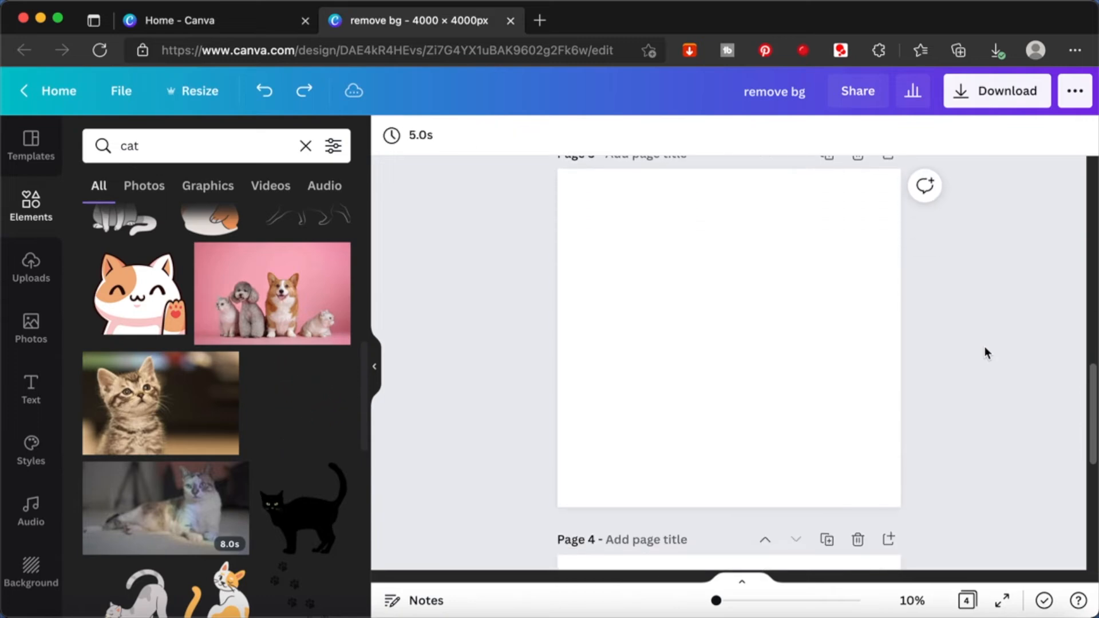
left_click(32, 327)
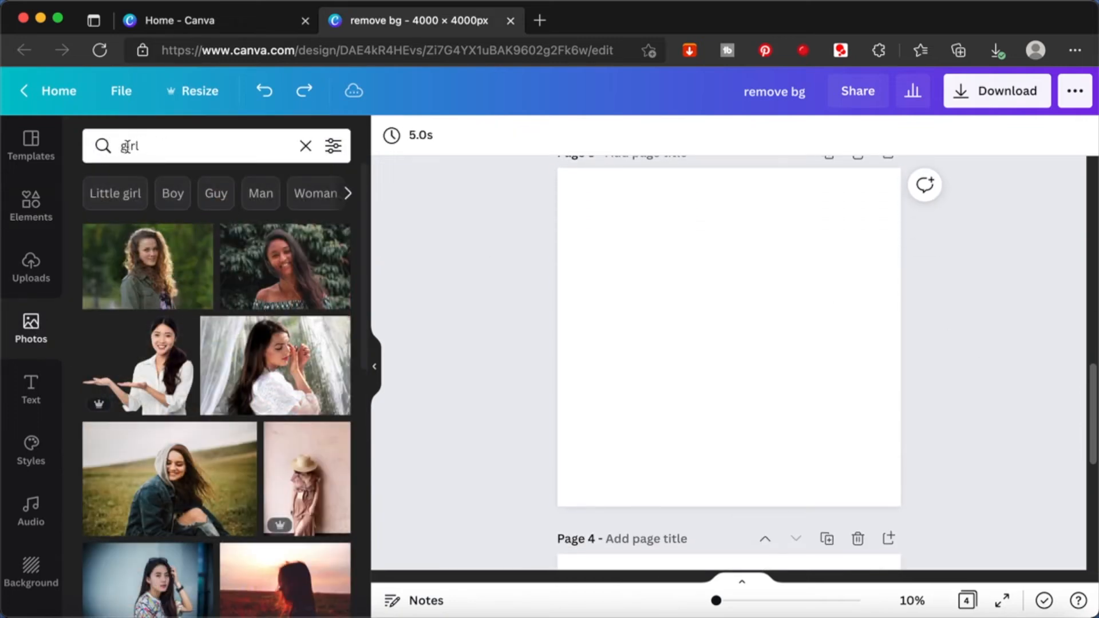
left_click(193, 490)
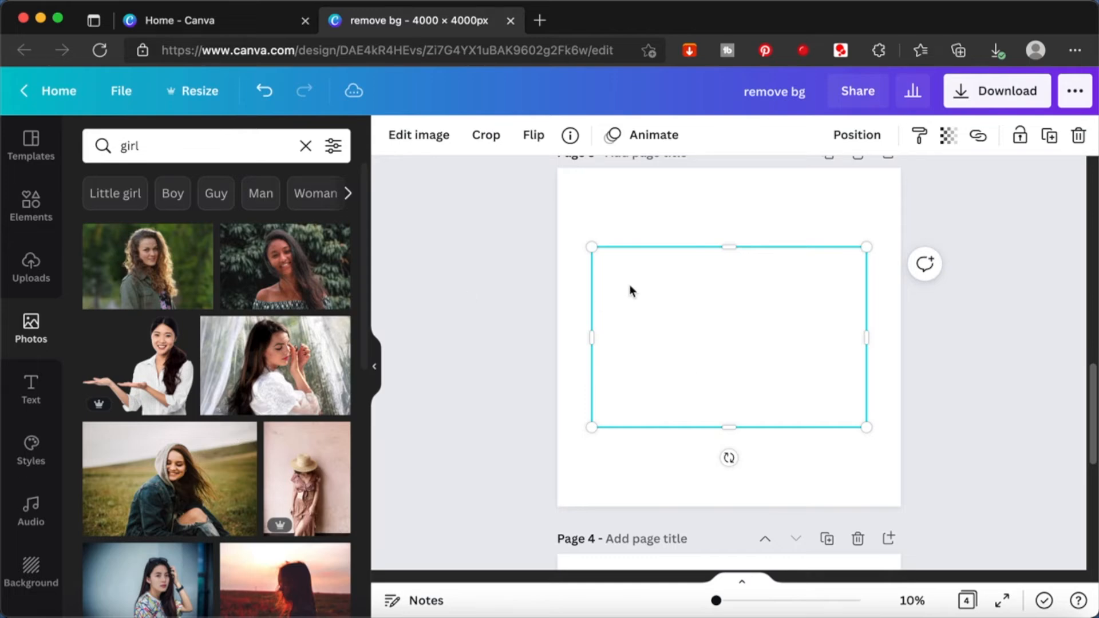
key("Delete")
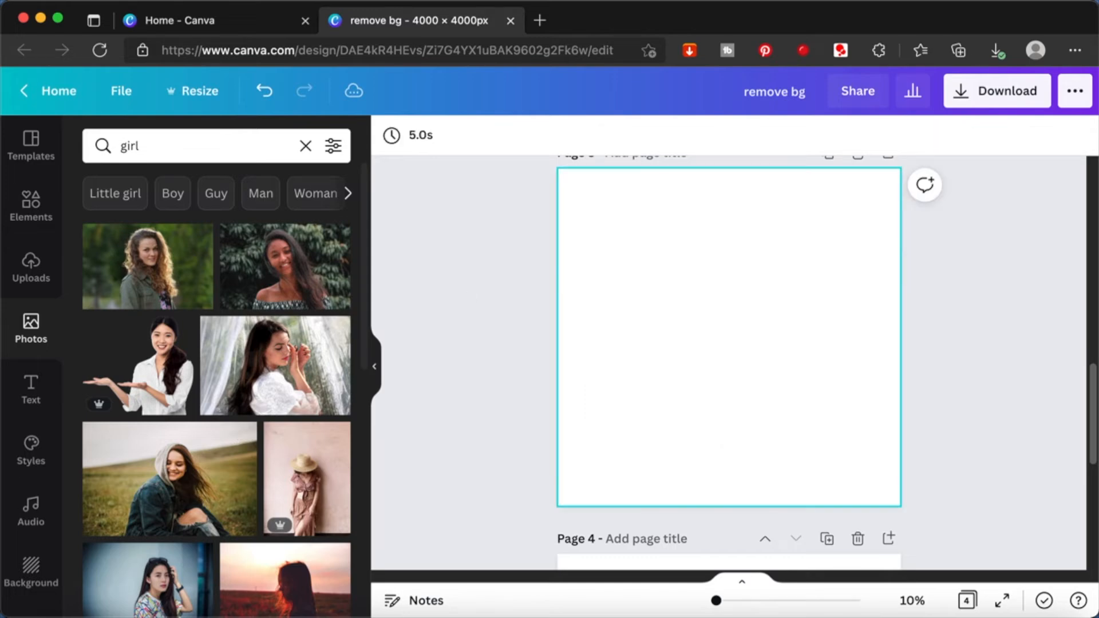
left_click(174, 473)
scroll(752, 358, "down", 2)
scroll(751, 362, "up", 3)
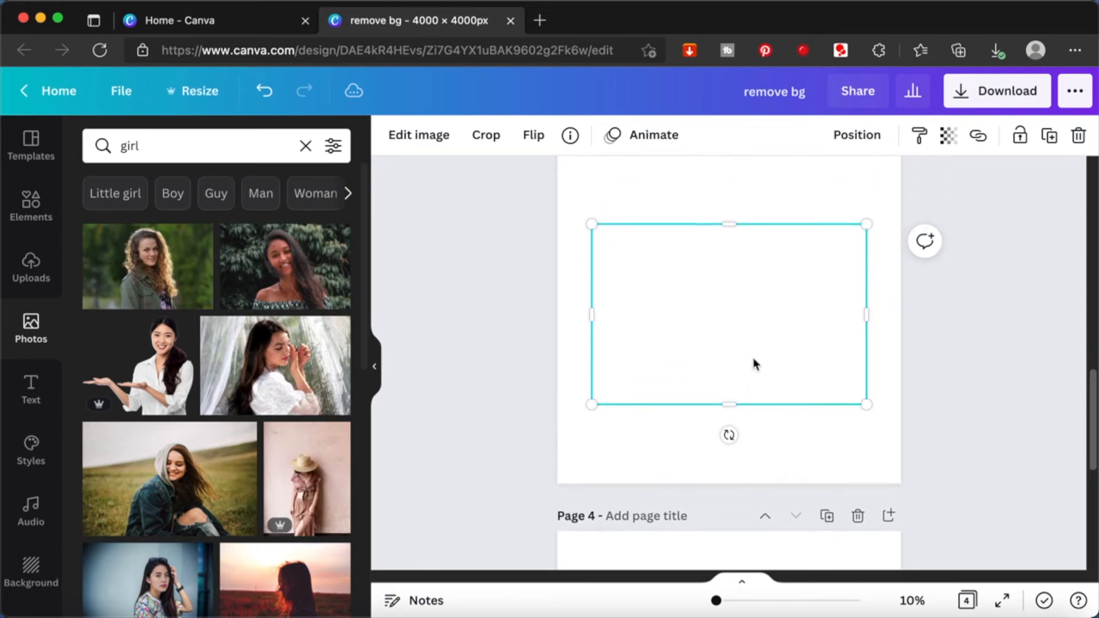
left_click(716, 239)
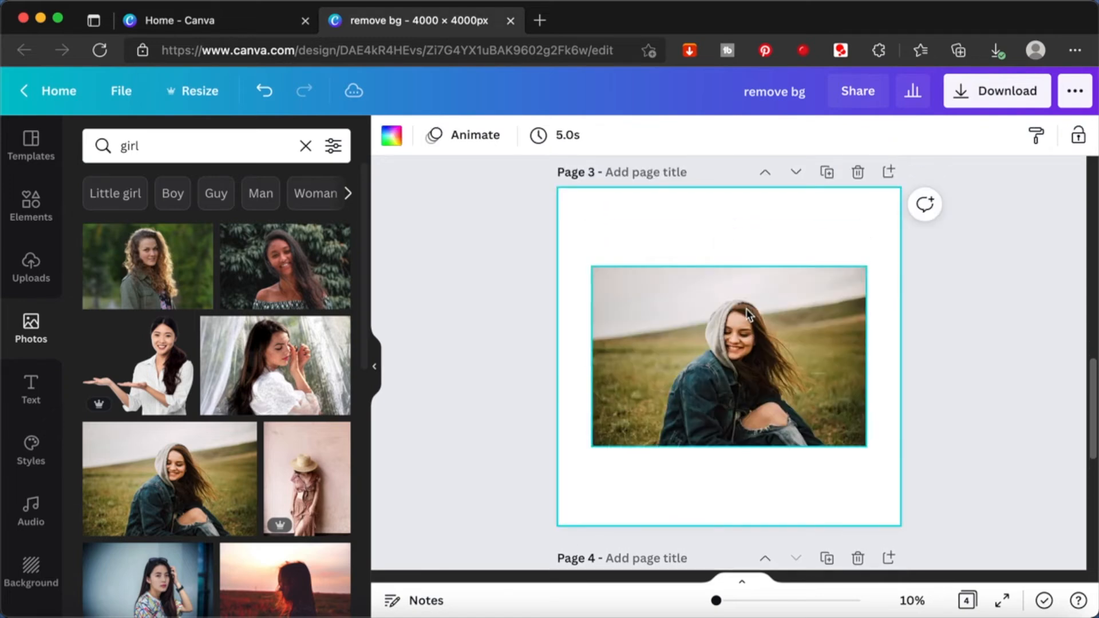
left_click(1006, 343)
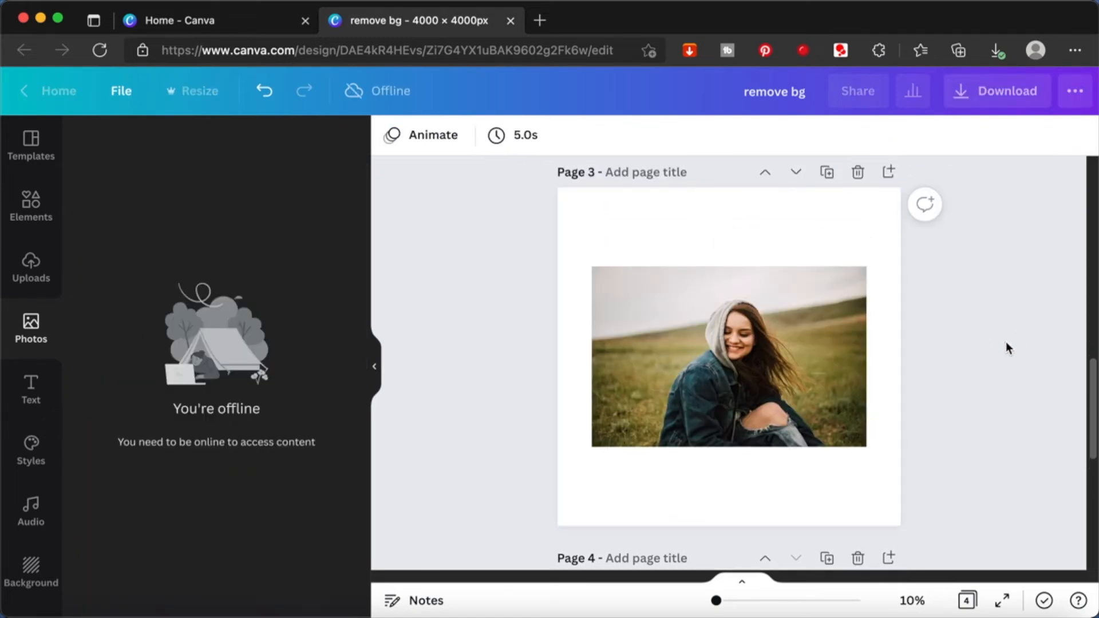
- Remove the grassy field background from the woman's photo with Background Remover and apply the result
left_click(847, 391)
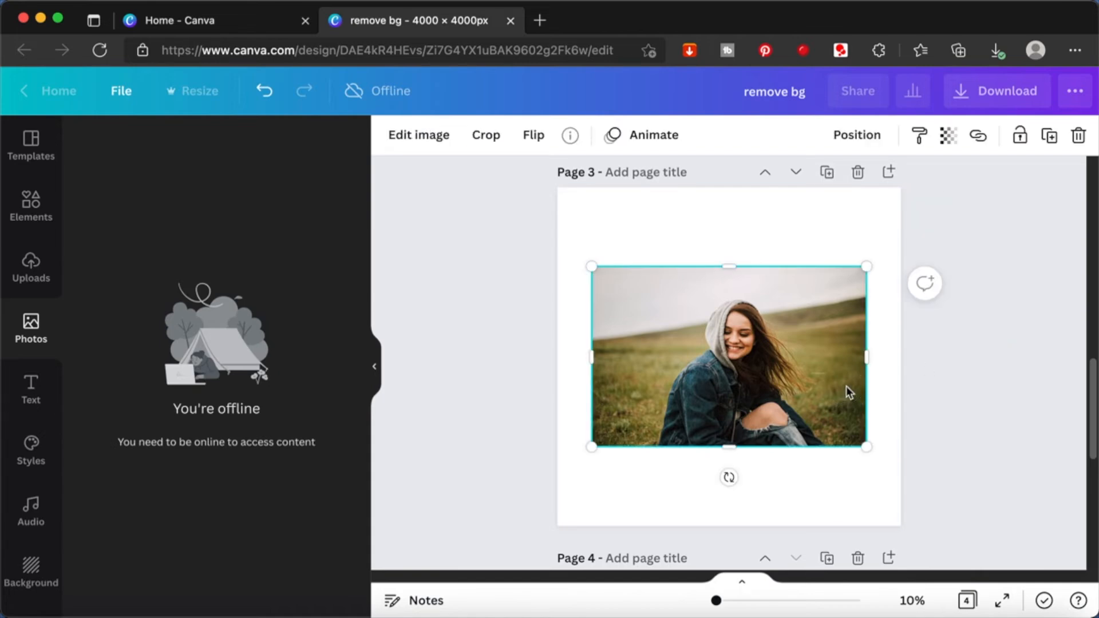
left_click(511, 216)
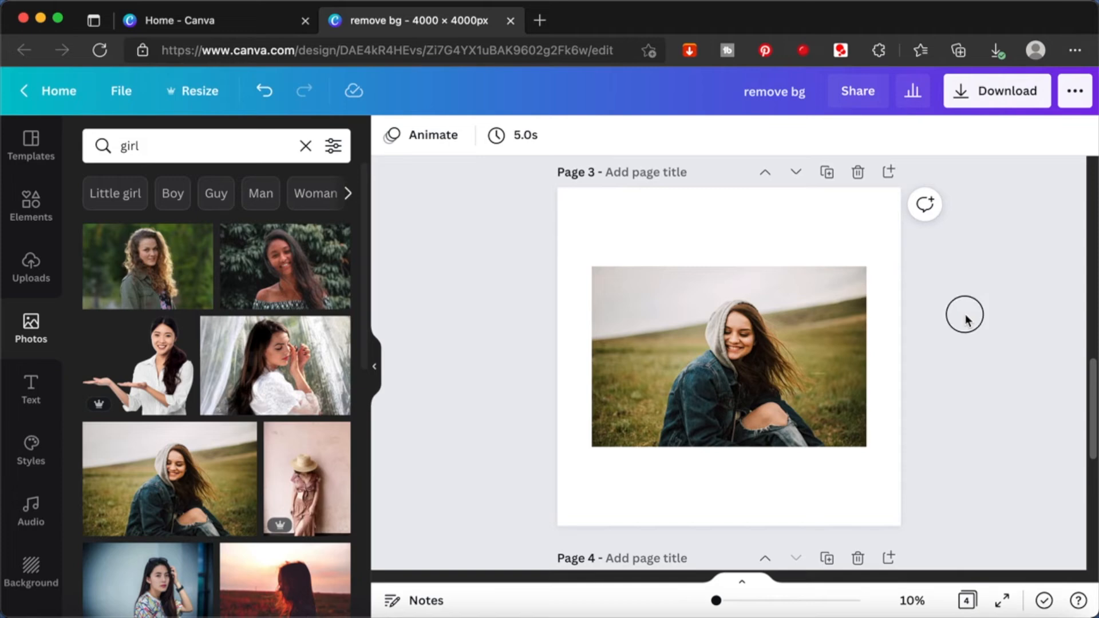
left_click(757, 348)
left_click(437, 139)
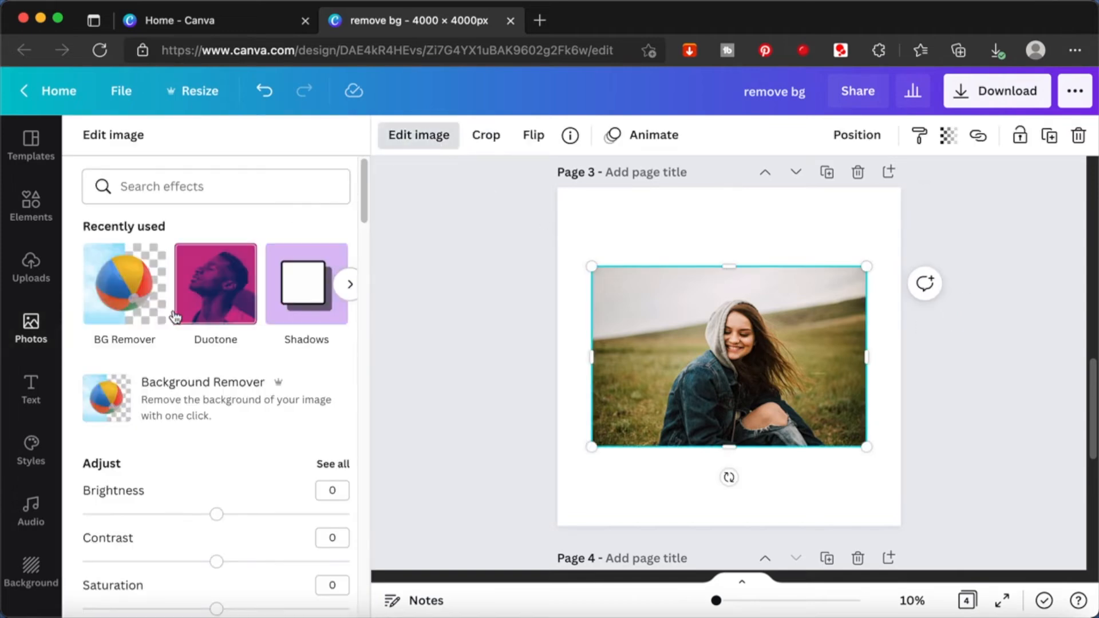
left_click(116, 298)
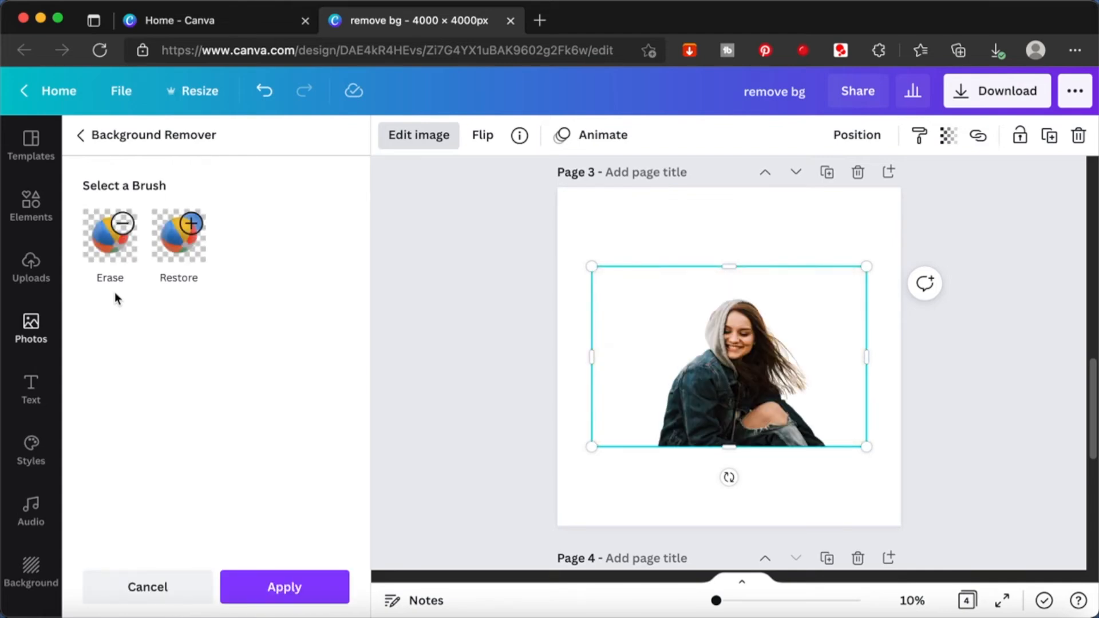
left_click(289, 587)
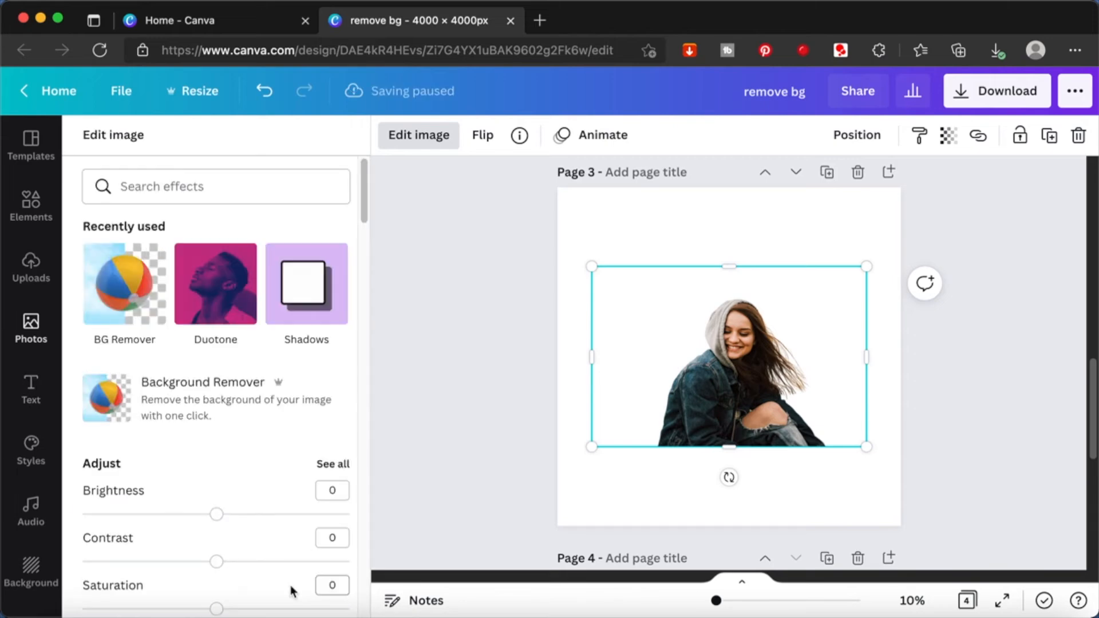
- Crop the empty areas above and on both sides of the woman's cutout so the frame fits closely around her
left_click_drag(724, 268, 720, 294)
left_click_drag(593, 369, 646, 369)
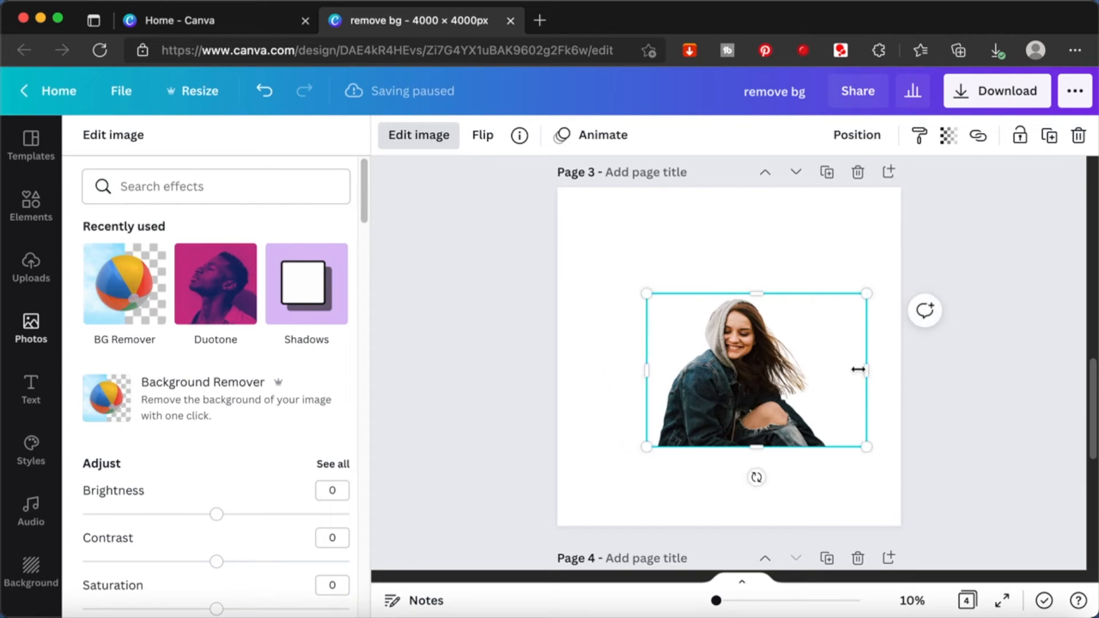
left_click_drag(866, 370, 833, 378)
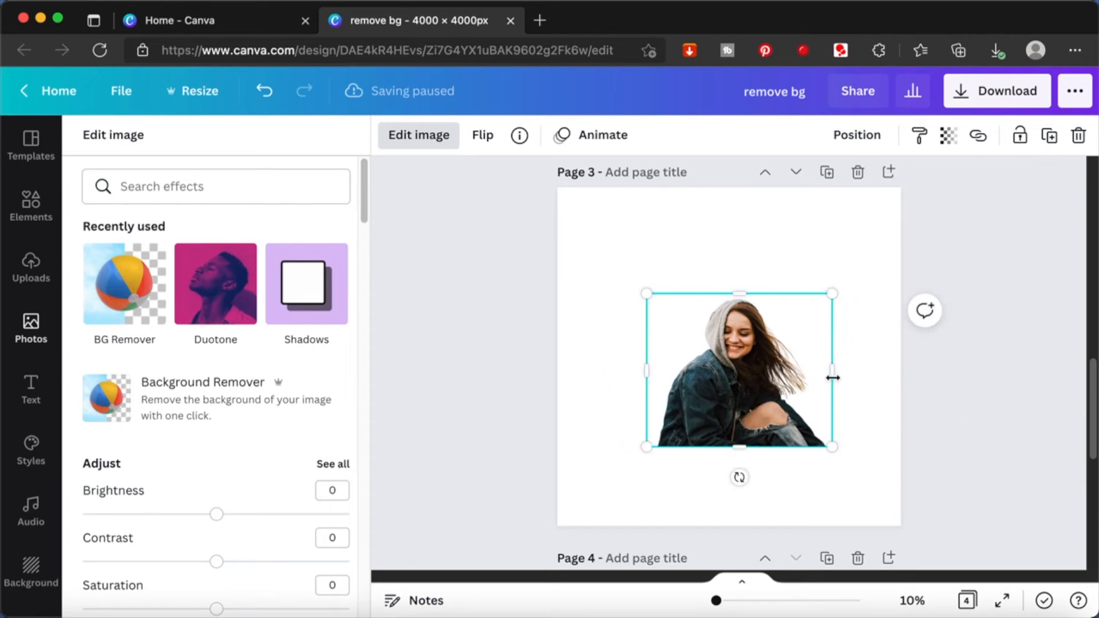
- Enlarge the woman's cutout proportionally until its frame spans the full width of page 3
left_click_drag(831, 446, 894, 510)
left_click_drag(648, 295, 560, 223)
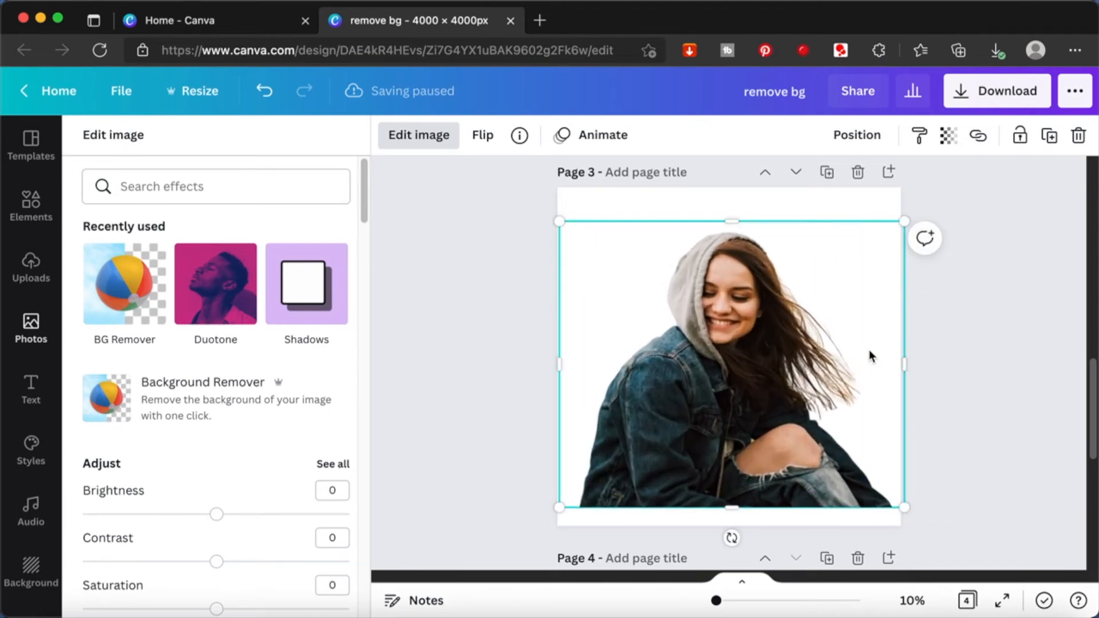
left_click(970, 342)
left_click(978, 342)
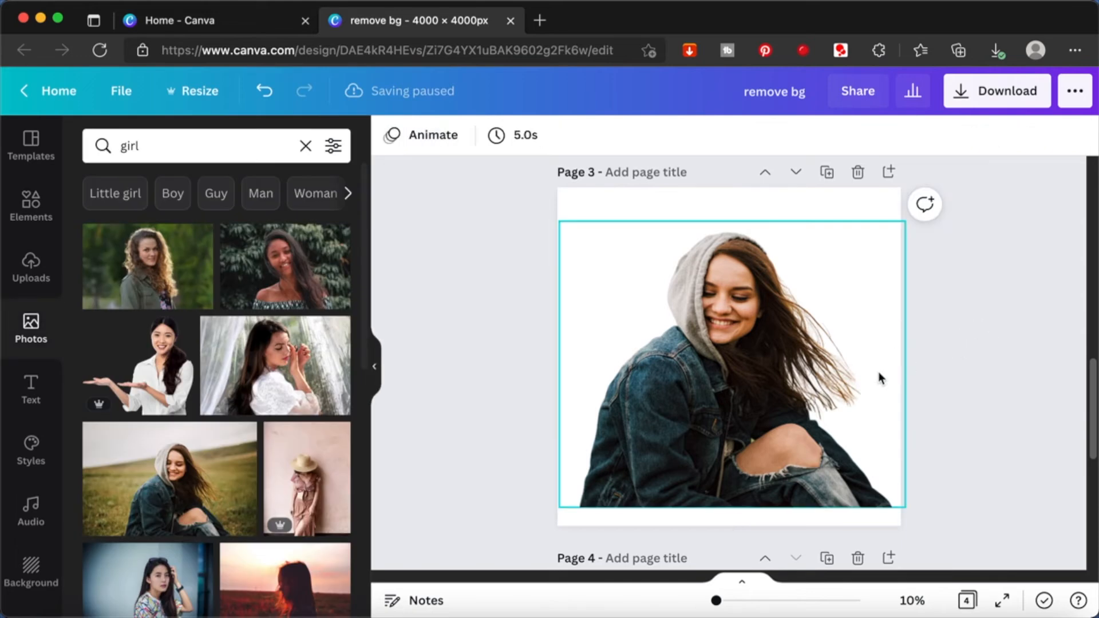
scroll(879, 373, "up", 8)
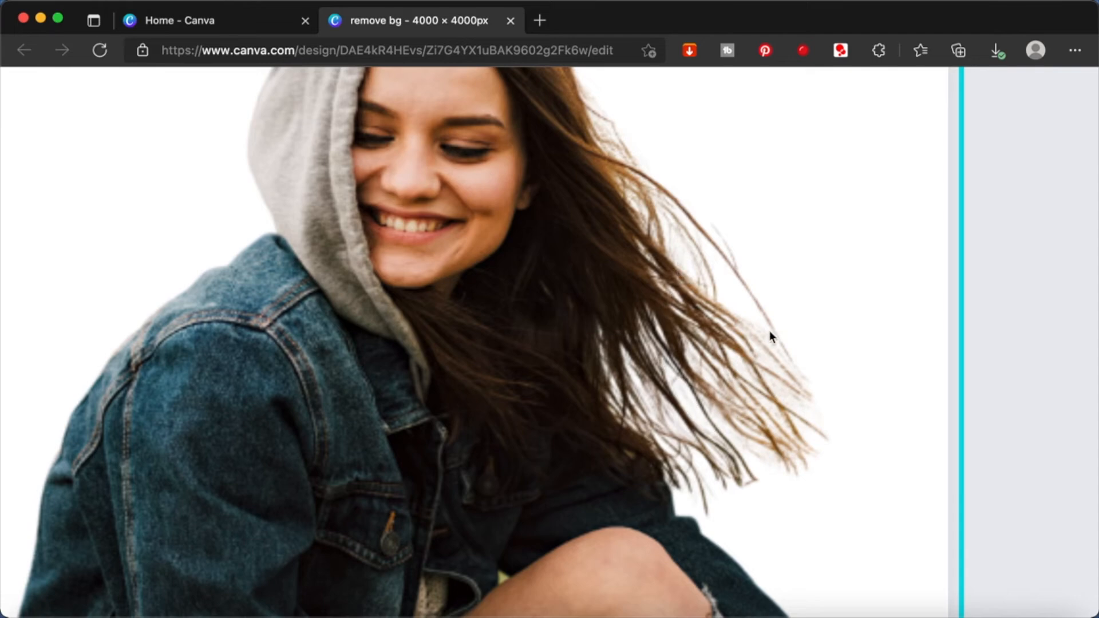
scroll(767, 338, "down", 8)
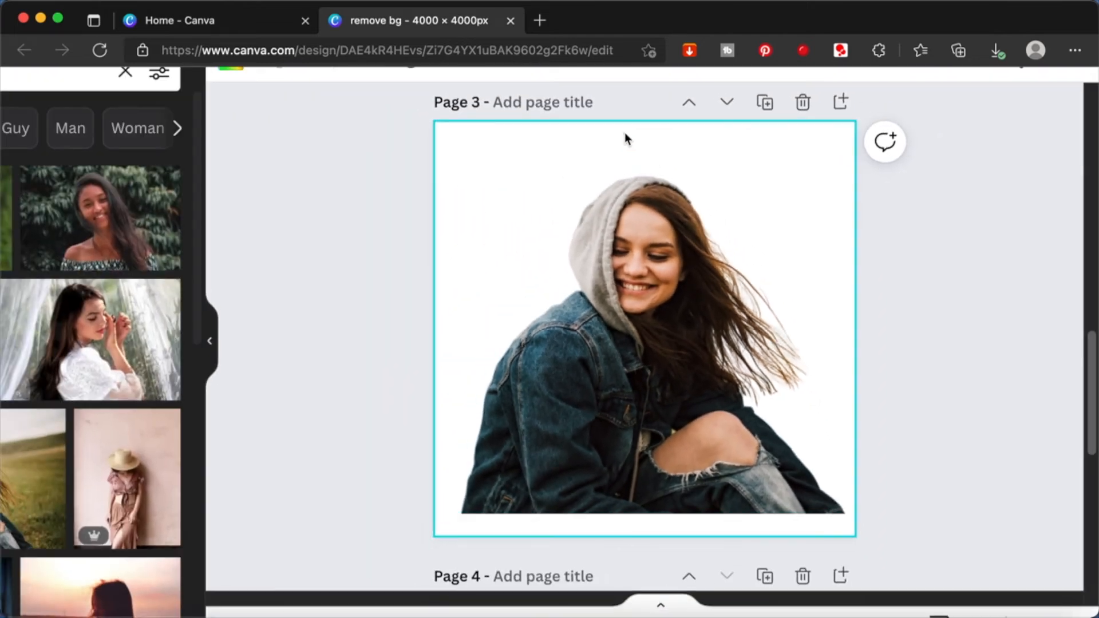
scroll(364, 204, "down", 5)
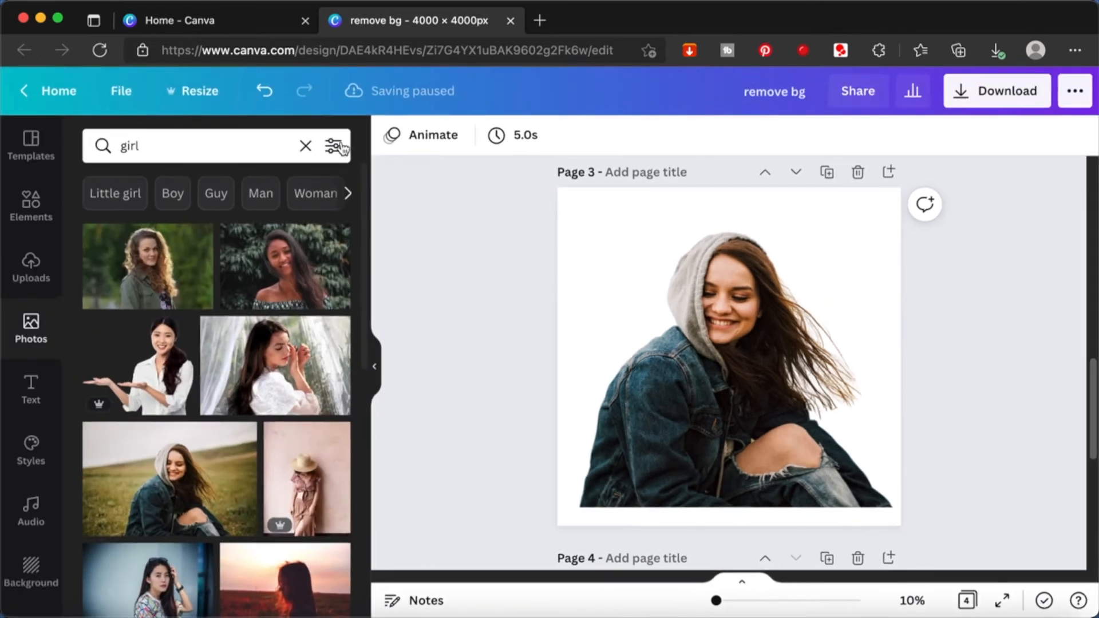
- Set page 3's background to the palette's dark green and move the woman's cutout down to the page's bottom edge
left_click(574, 204)
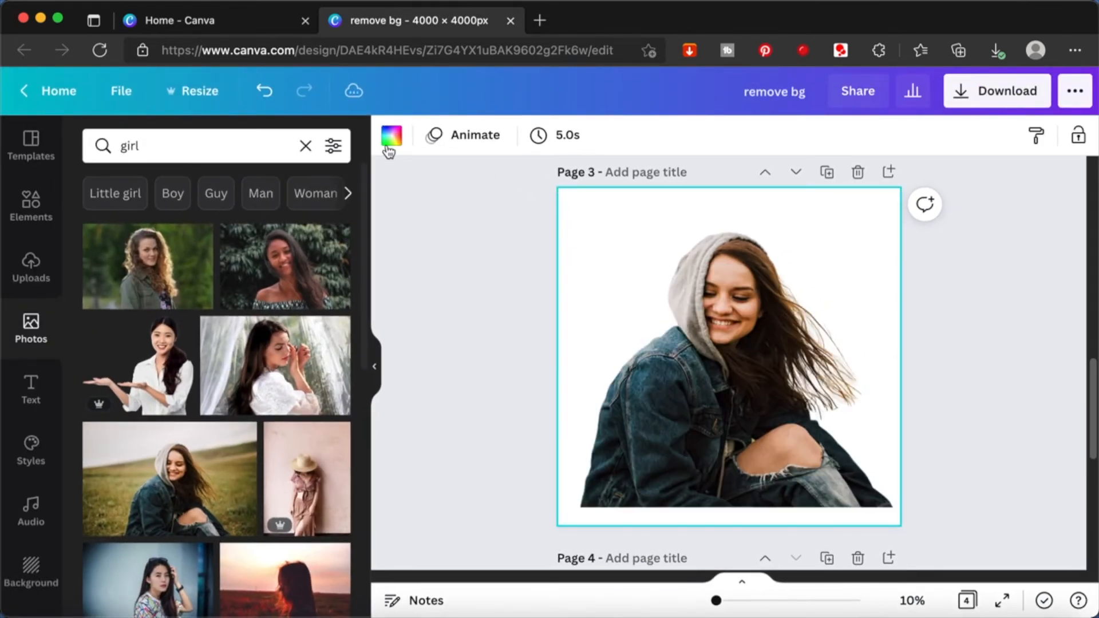
left_click(381, 142)
left_click(344, 354)
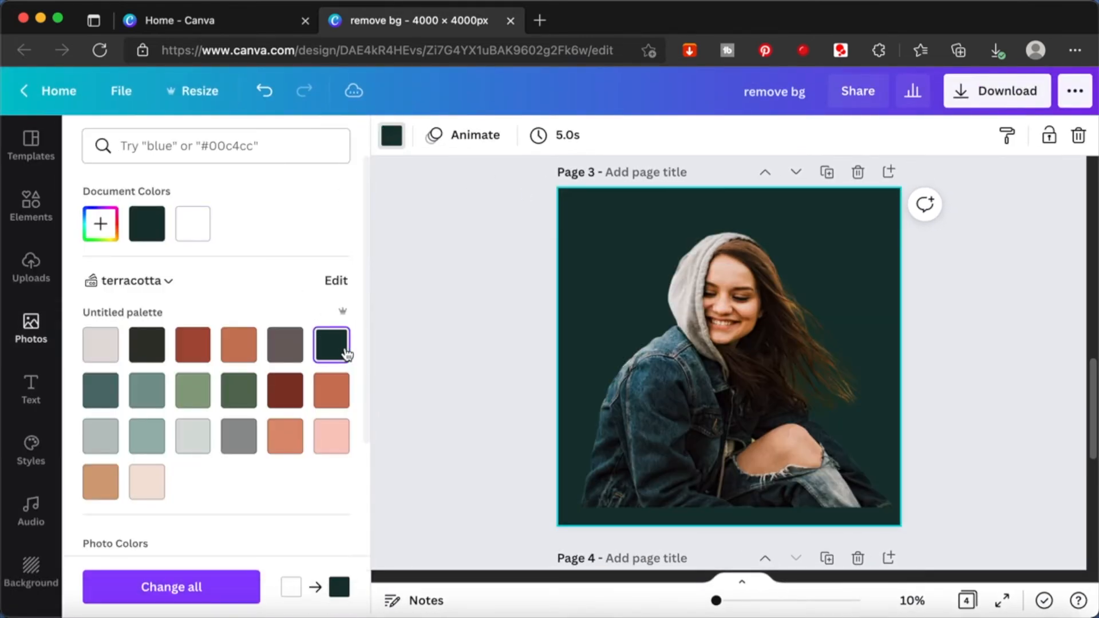
left_click(526, 338)
left_click_drag(729, 397, 725, 422)
left_click(1066, 372)
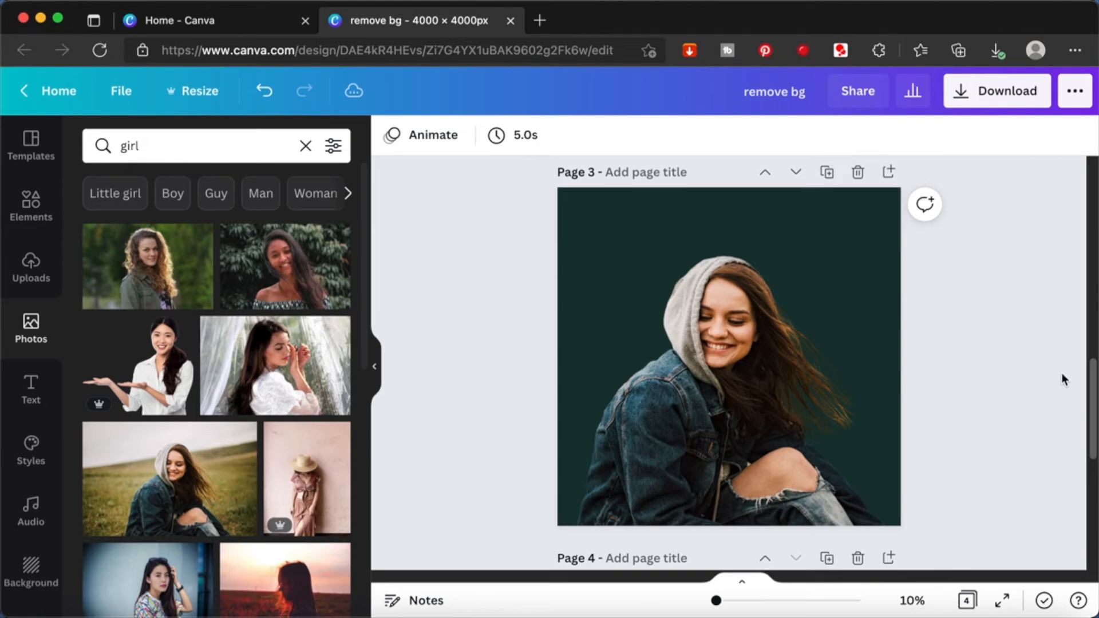
- Insert the uploaded photo of the man in the black dog sweatshirt onto blank page 4 and keep it selected
scroll(1043, 409, "down", 5)
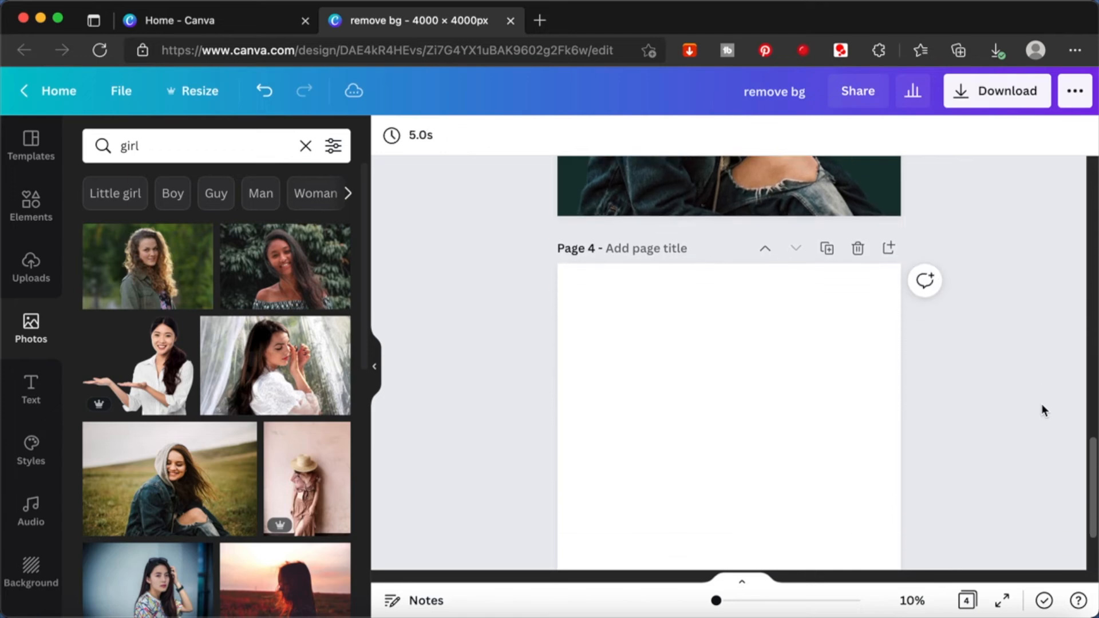
scroll(1043, 406, "down", 3)
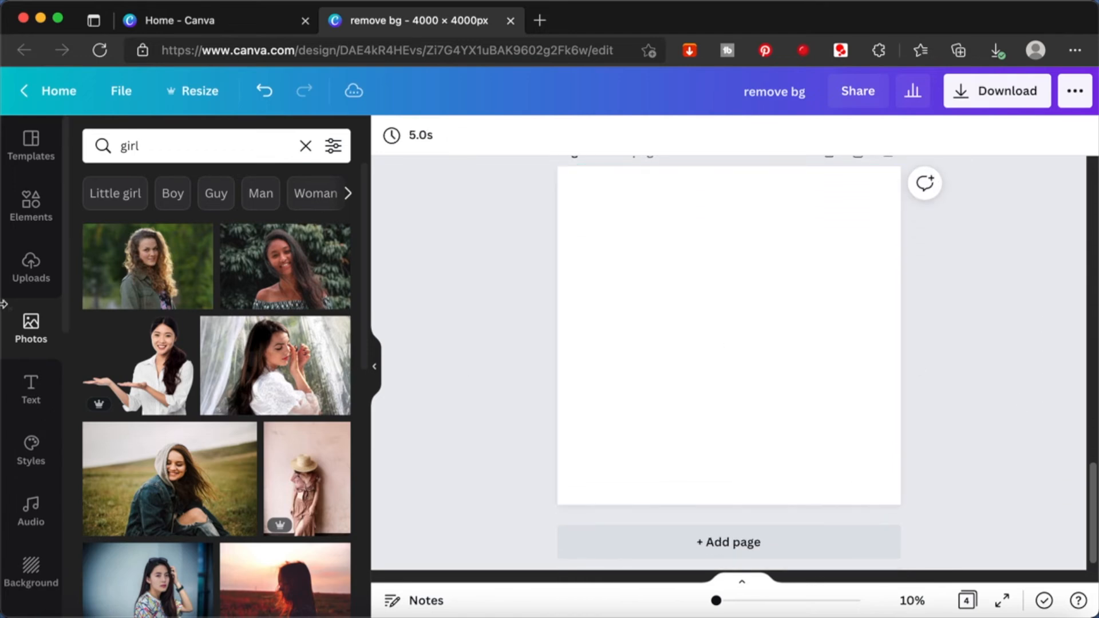
left_click(32, 267)
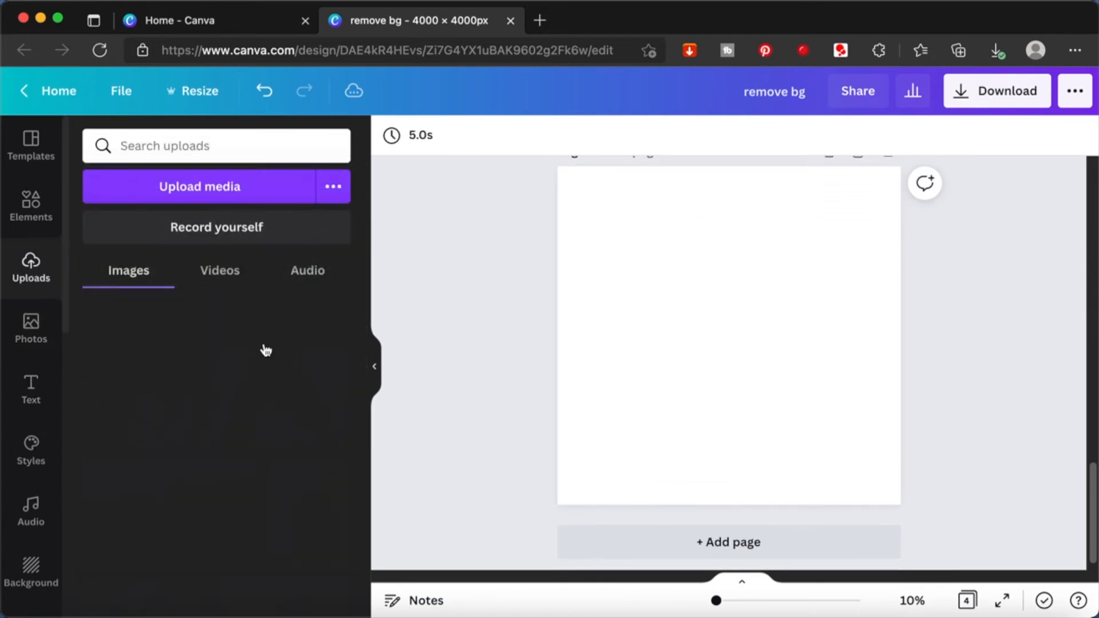
left_click(171, 365)
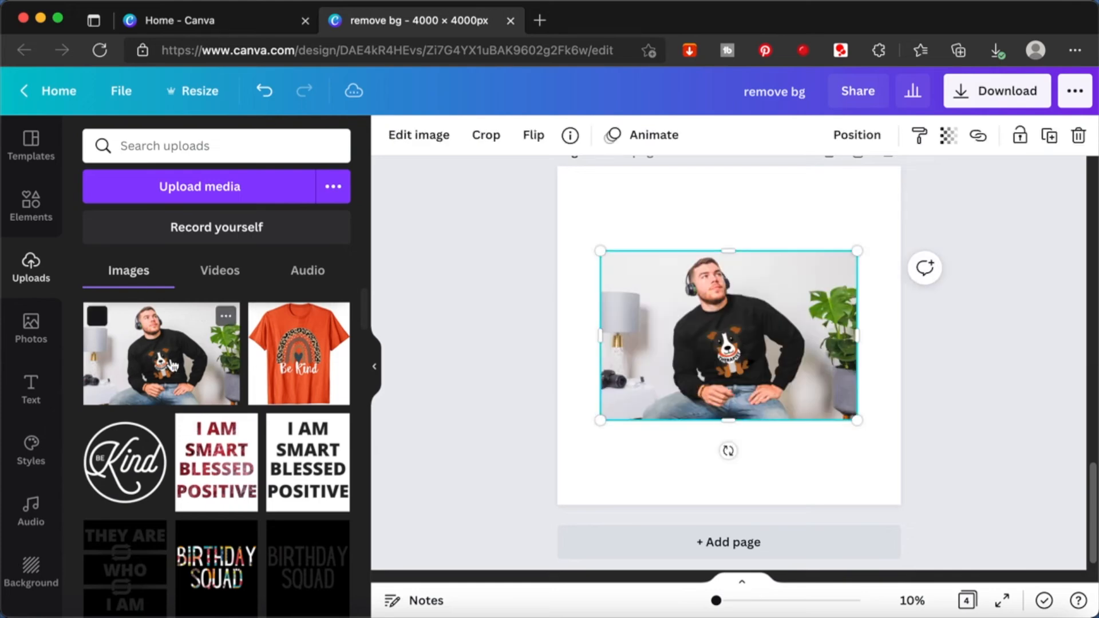
left_click(40, 207)
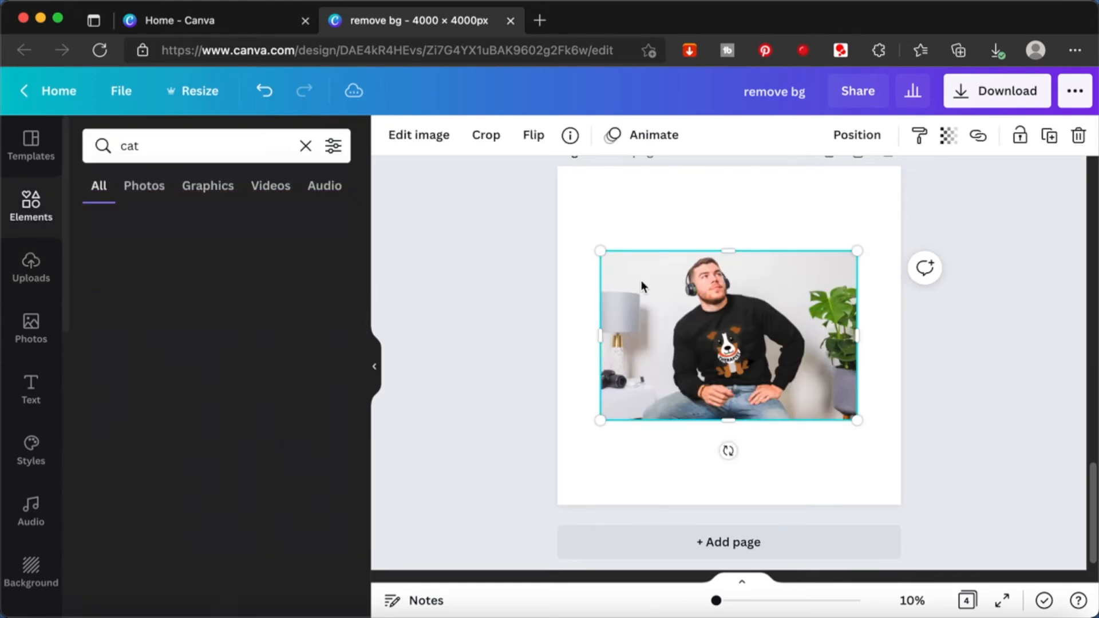
left_click(759, 356)
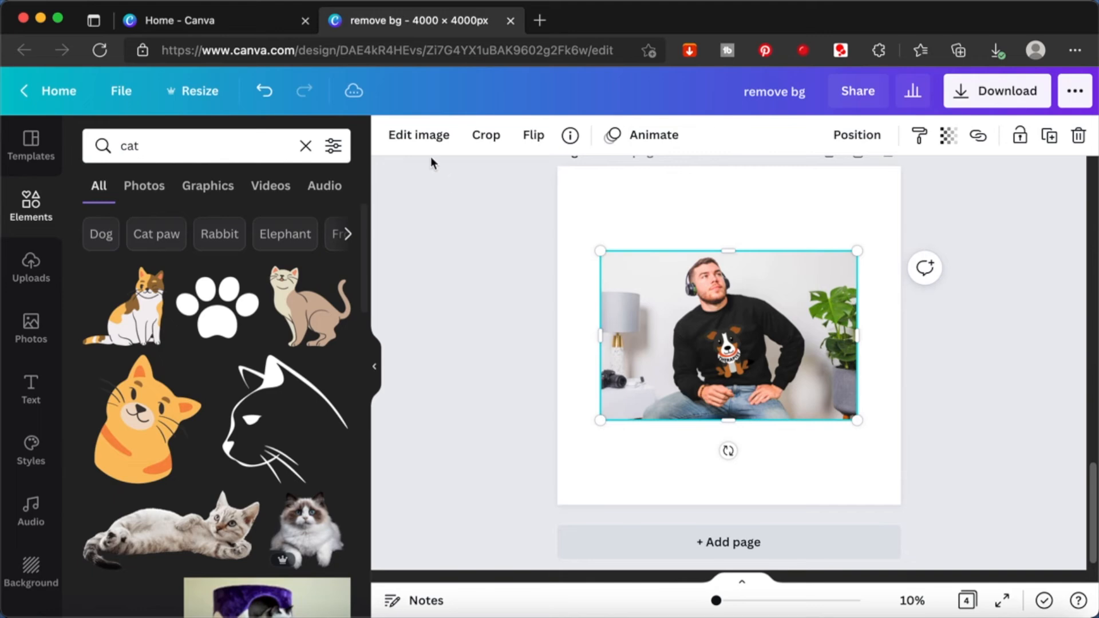
- Try to remove the background of the man's photo on page 4 with Background Remover
left_click(426, 136)
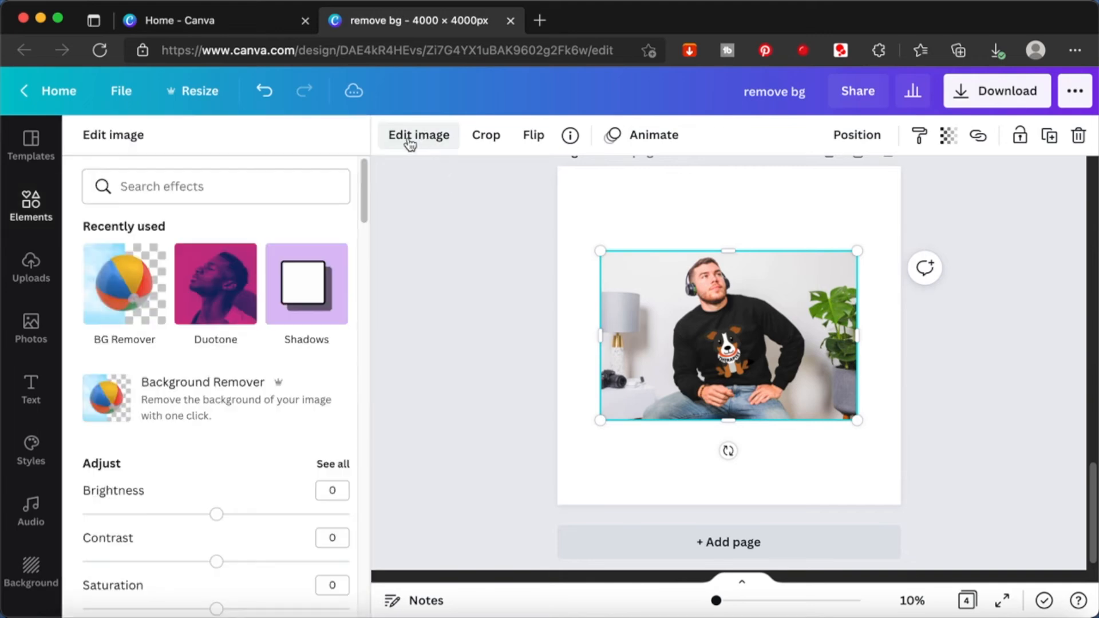
left_click(119, 284)
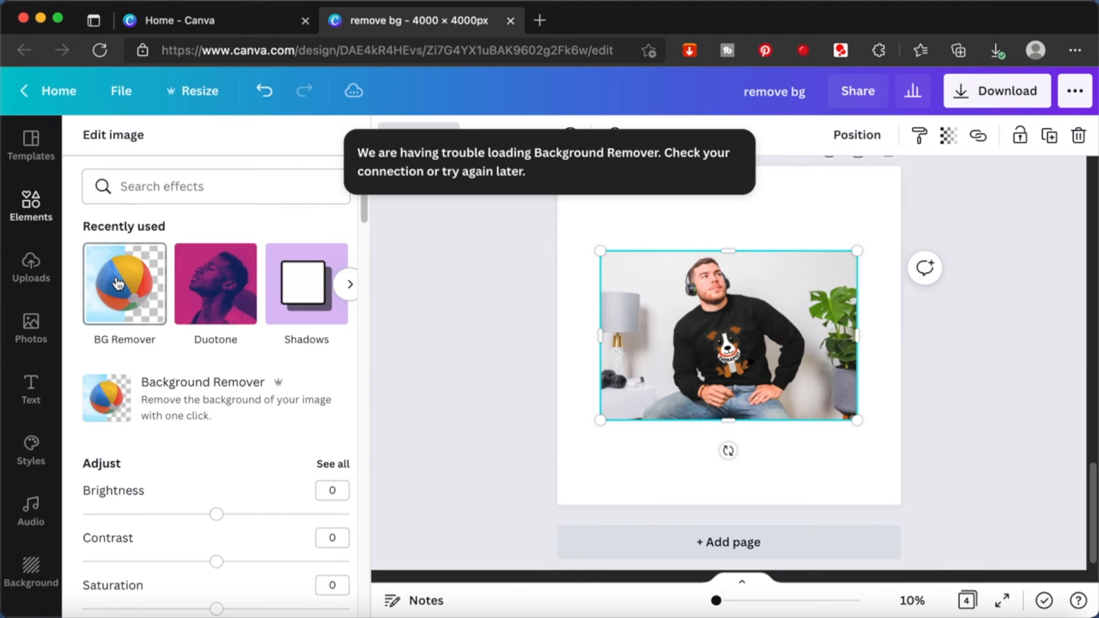
left_click(493, 307)
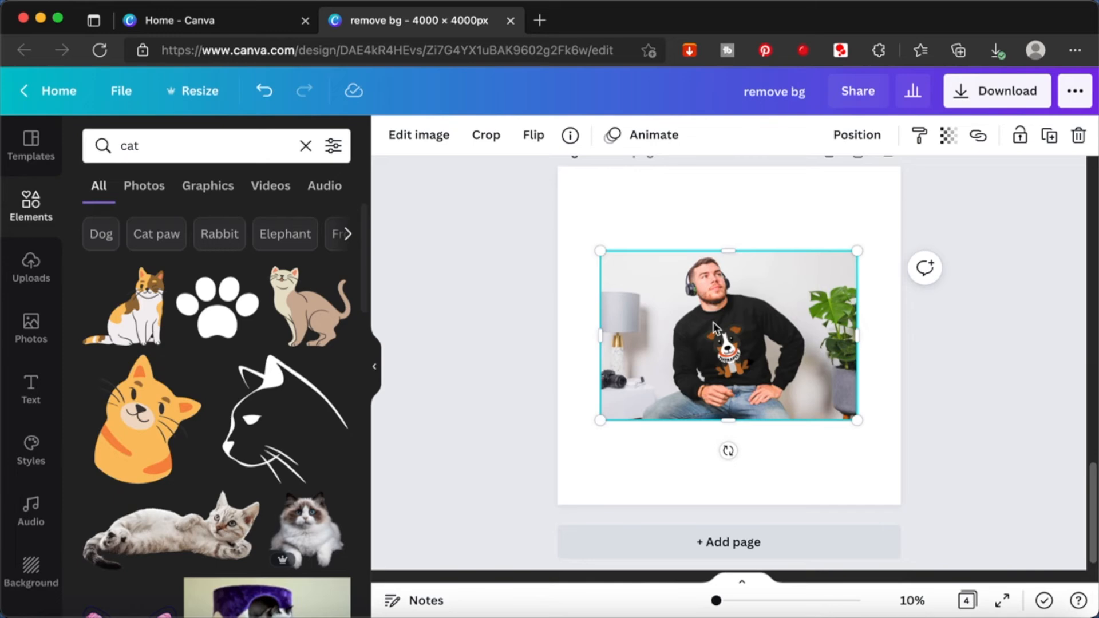
- Remove the background from the man's photo on page 4 with Background Remover and apply the result
left_click(430, 143)
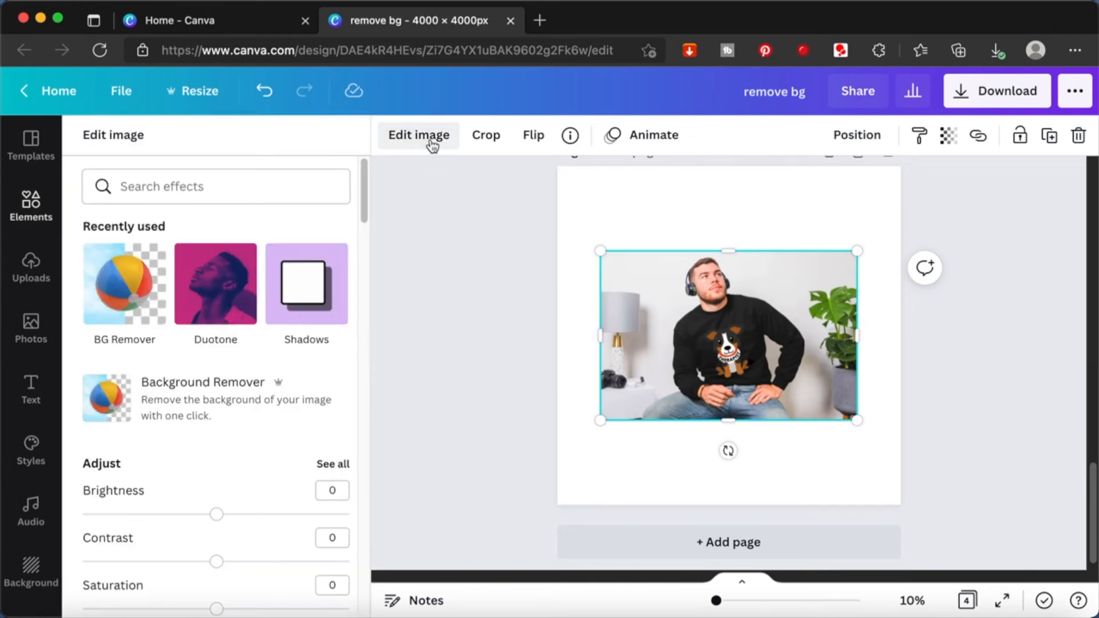
left_click(147, 284)
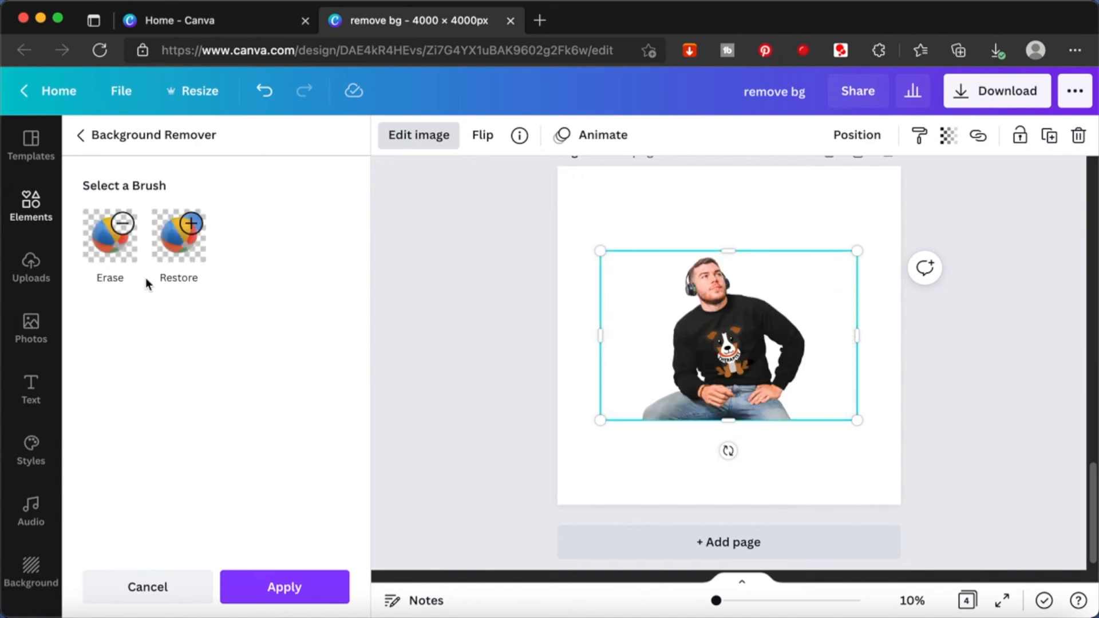
left_click(285, 586)
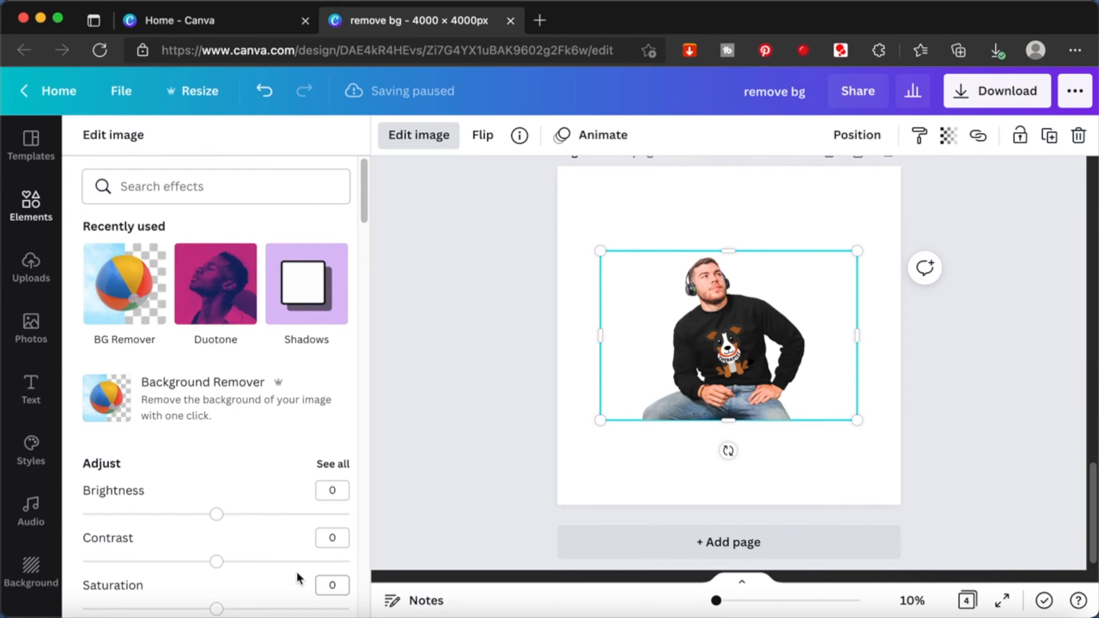
- Crop the empty areas on both sides of the man's cutout and enlarge it proportionally to span page 4's full width and reach its bottom edge
left_click_drag(603, 338, 636, 339)
left_click_drag(857, 336, 809, 344)
left_click_drag(810, 421, 900, 506)
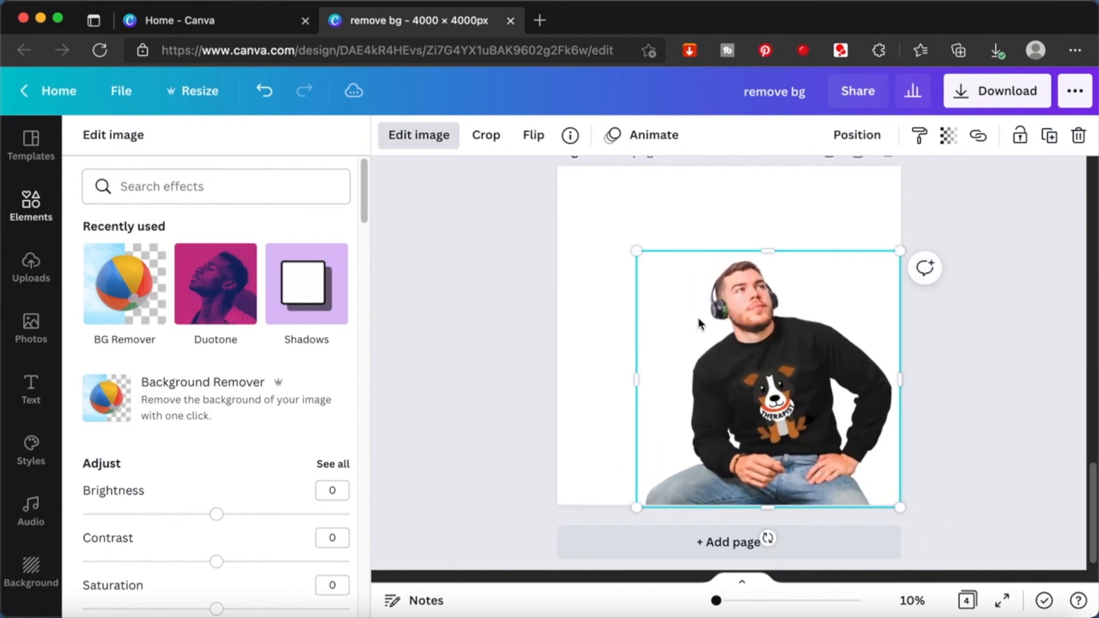
left_click_drag(636, 251, 554, 174)
left_click(968, 359)
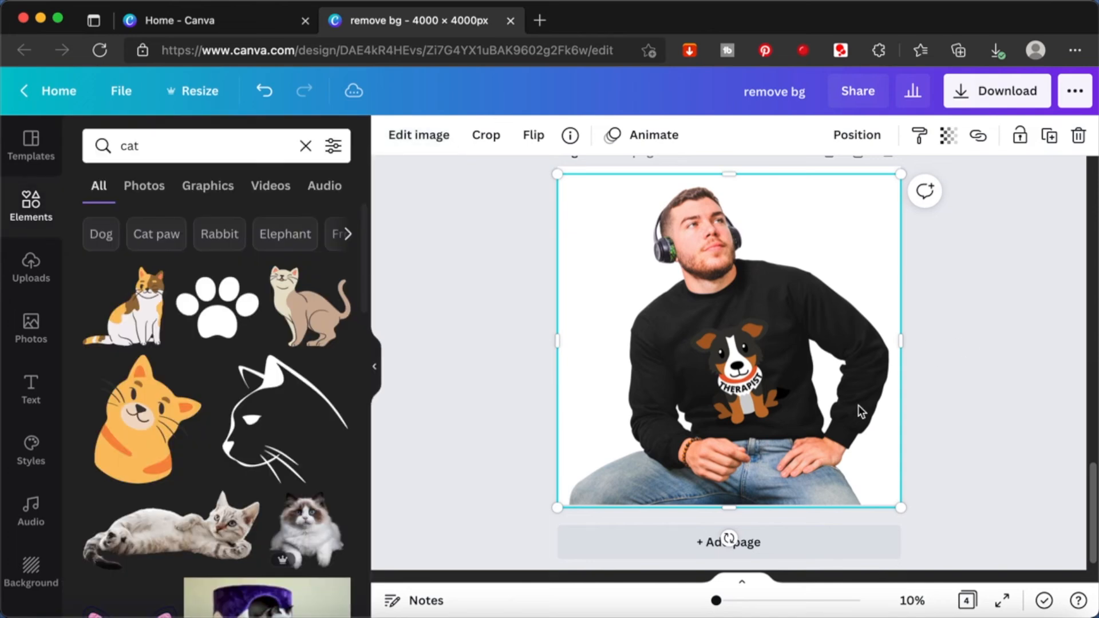
- Examine the man's cutout on page 4 up close and at page size, checking its edges and the dog graphic on the sweatshirt
scroll(859, 404, "up", 3)
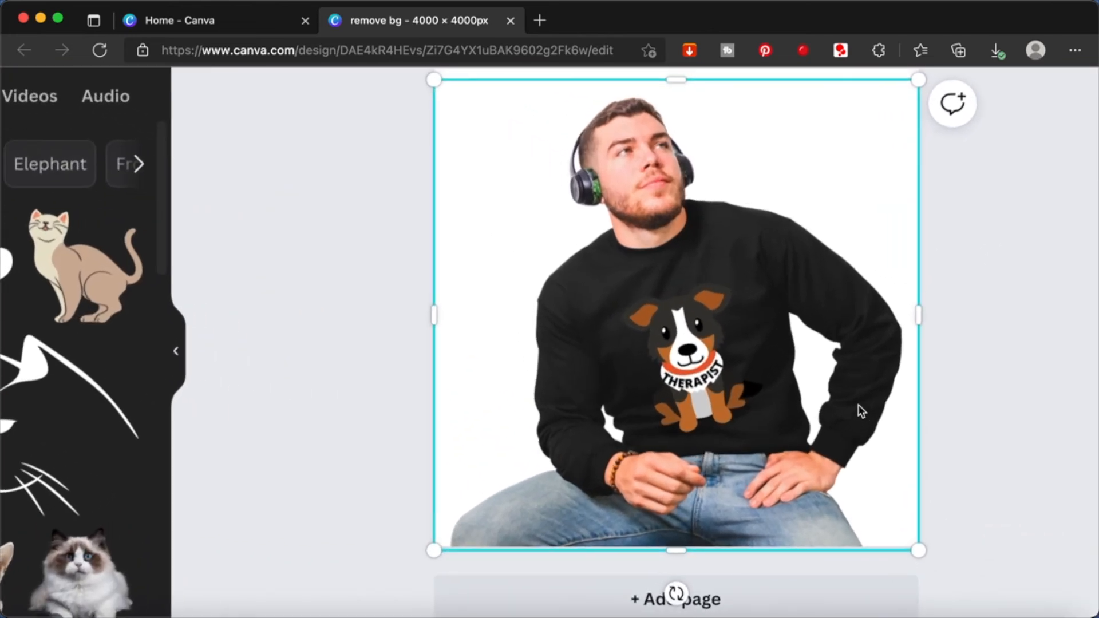
scroll(858, 404, "down", 3)
scroll(857, 404, "down", 2)
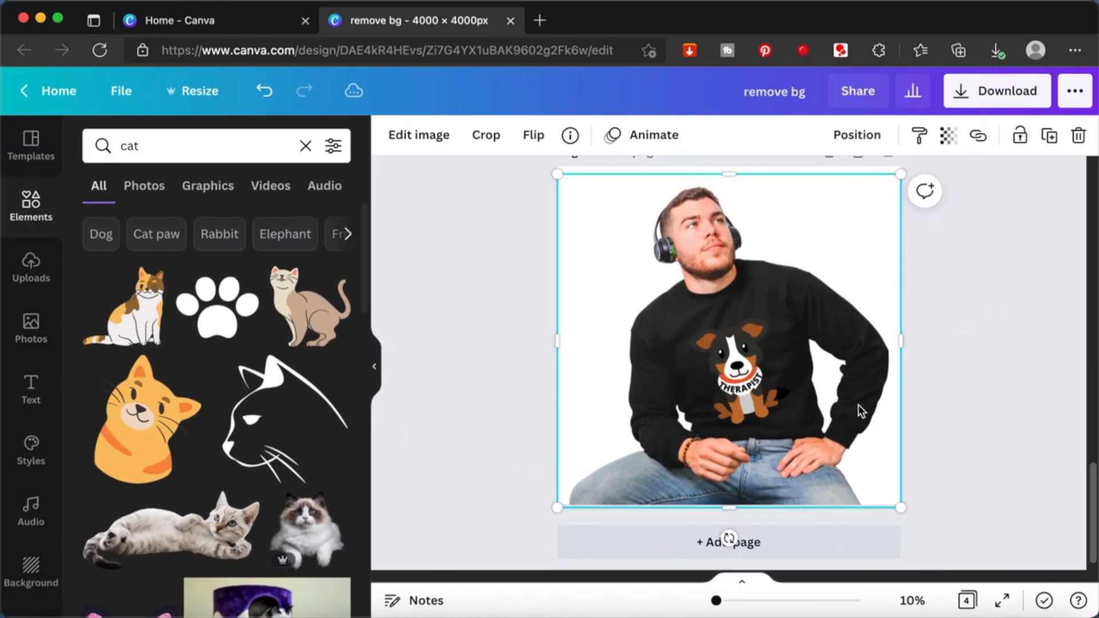
left_click(977, 335)
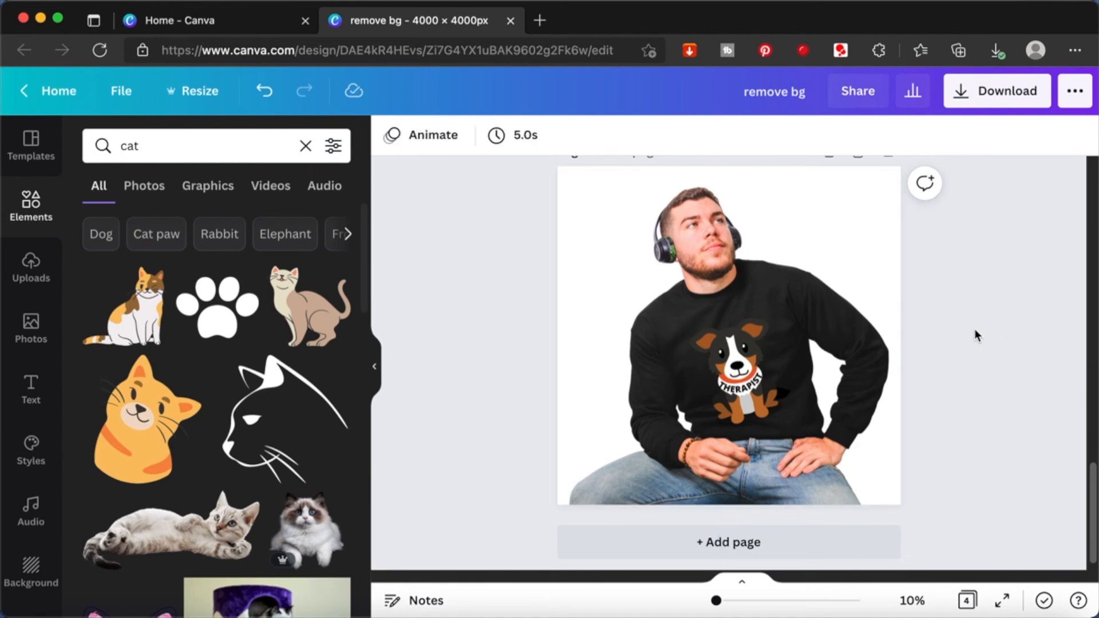
scroll(975, 330, "down", 1)
scroll(975, 329, "up", 1)
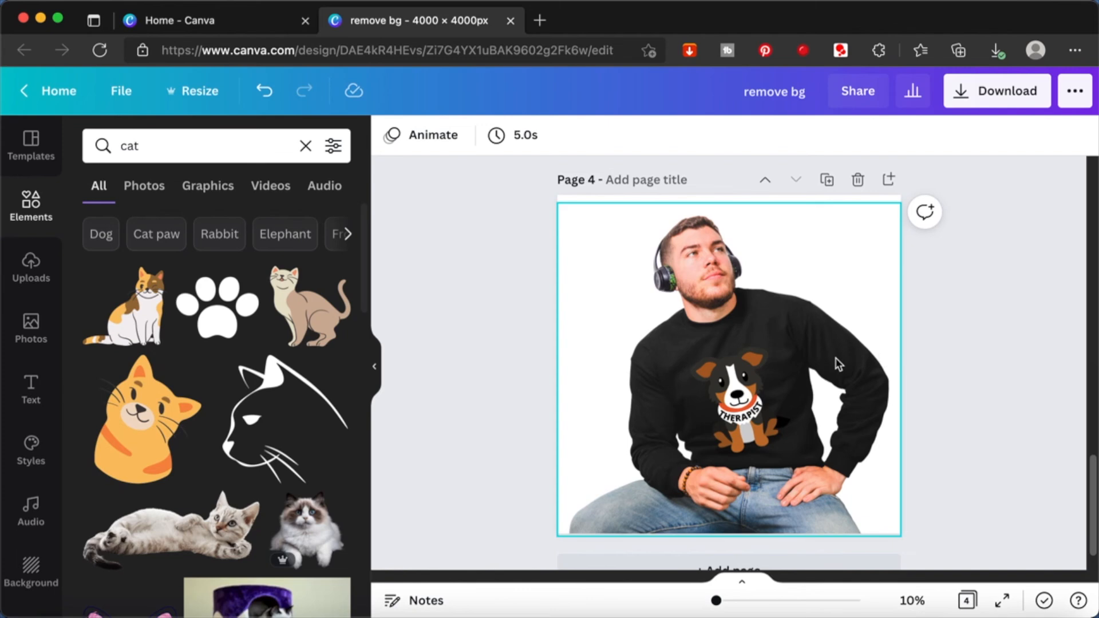
scroll(840, 364, "up", 5)
scroll(839, 365, "down", 2)
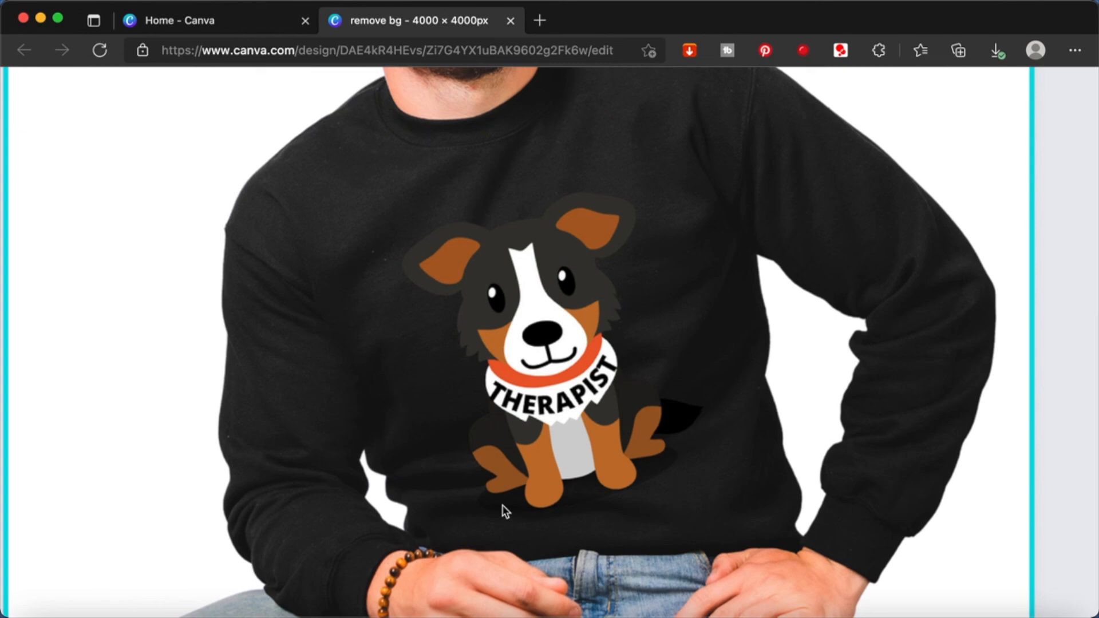
scroll(504, 511, "down", 5)
scroll(503, 506, "down", 5)
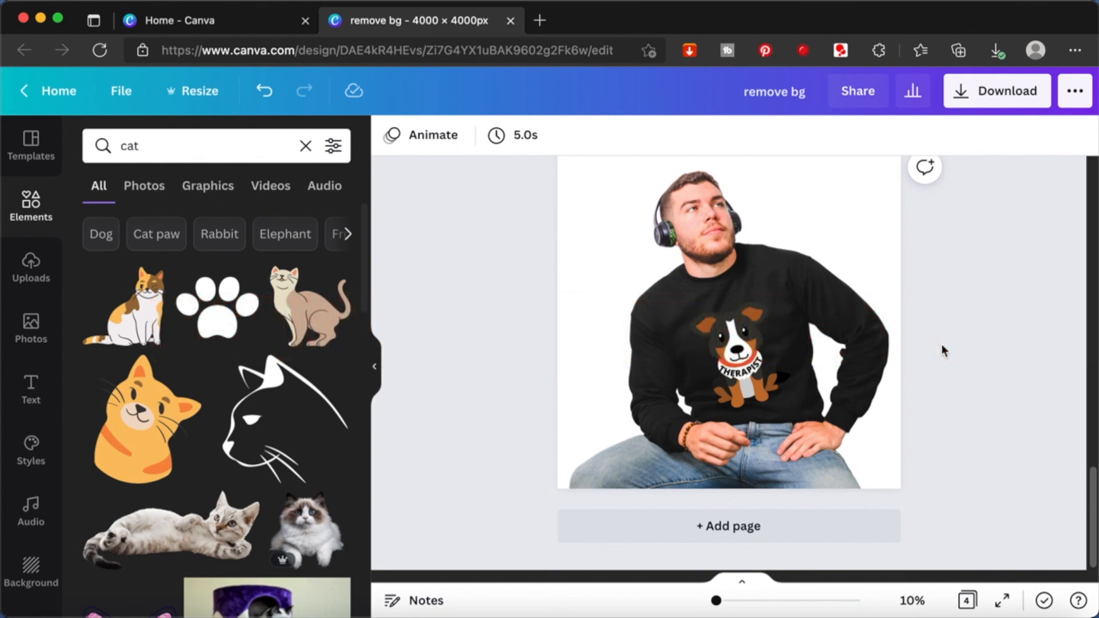
scroll(942, 345, "up", 3)
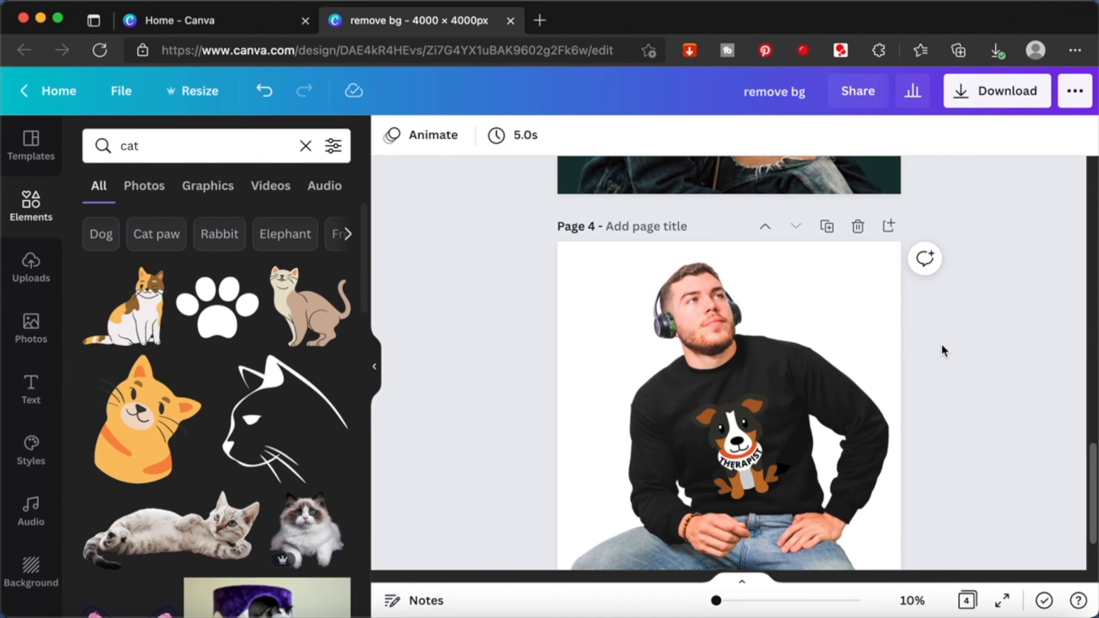
scroll(942, 350, "down", 2)
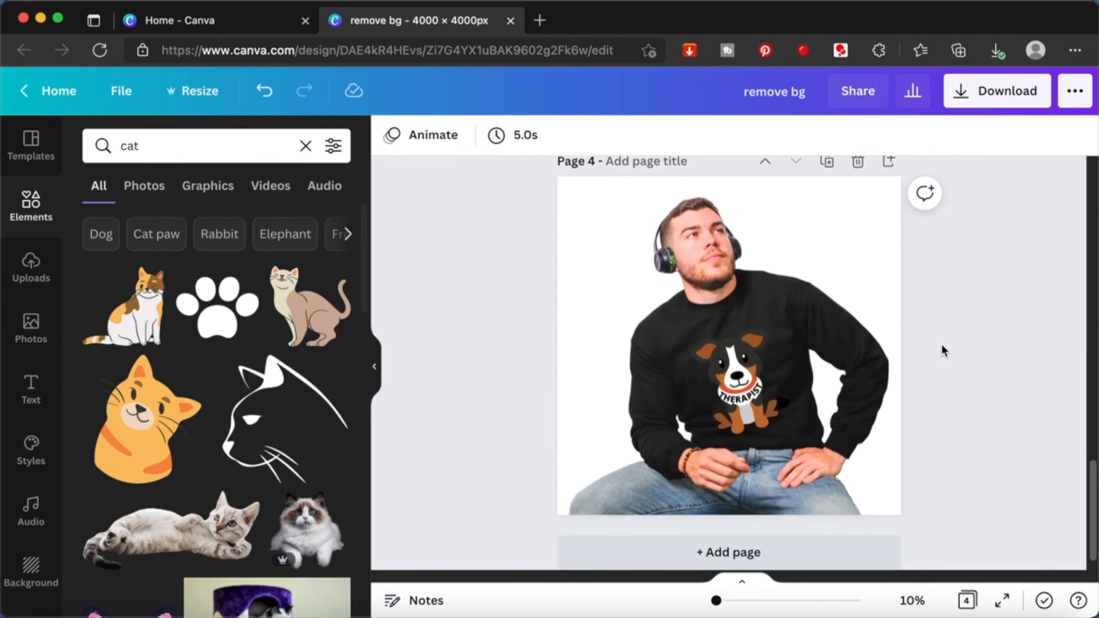